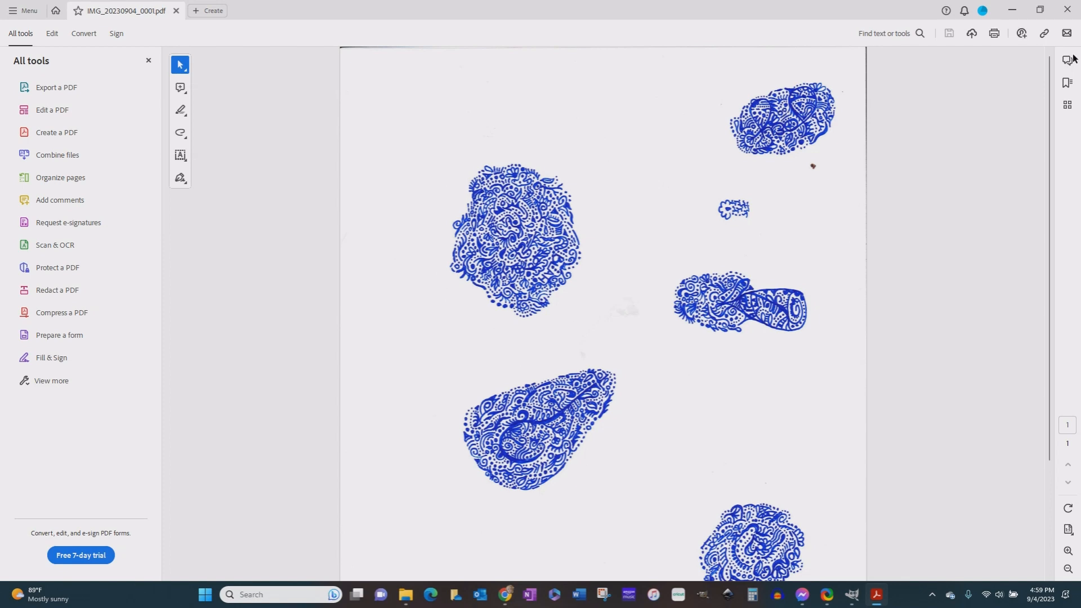
Close the scanned doodle PDF in Acrobat and bring up the Artwork folder in File Explorer
click(852, 599)
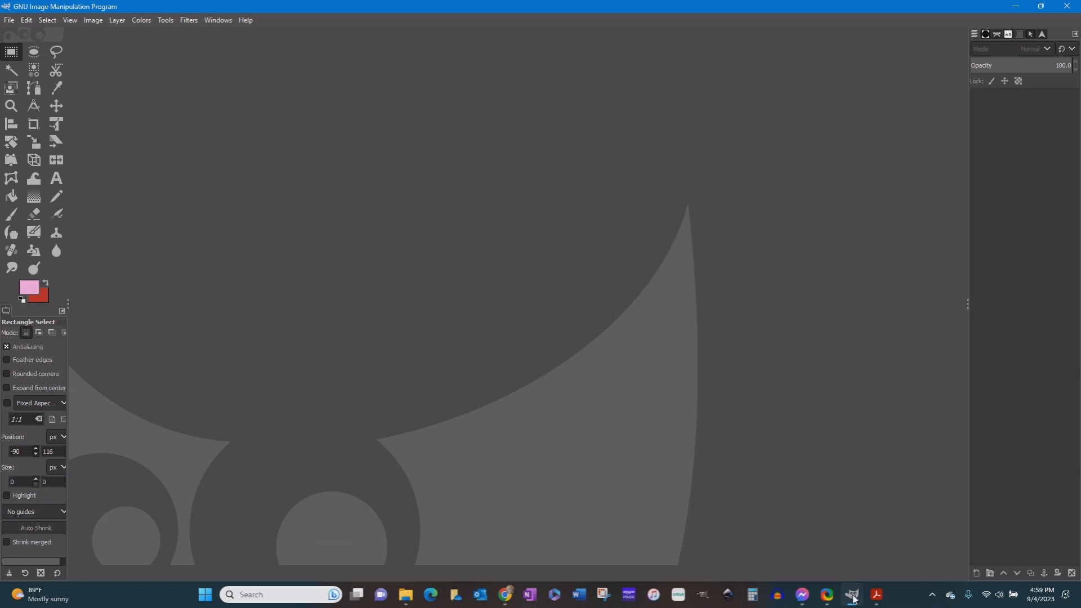
click(879, 598)
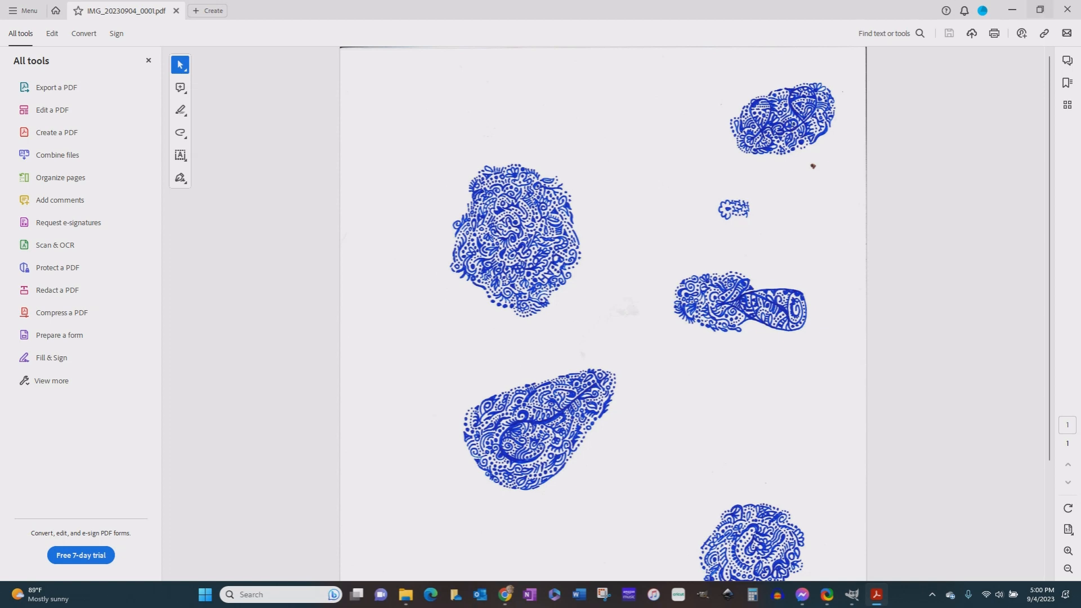
click(1066, 9)
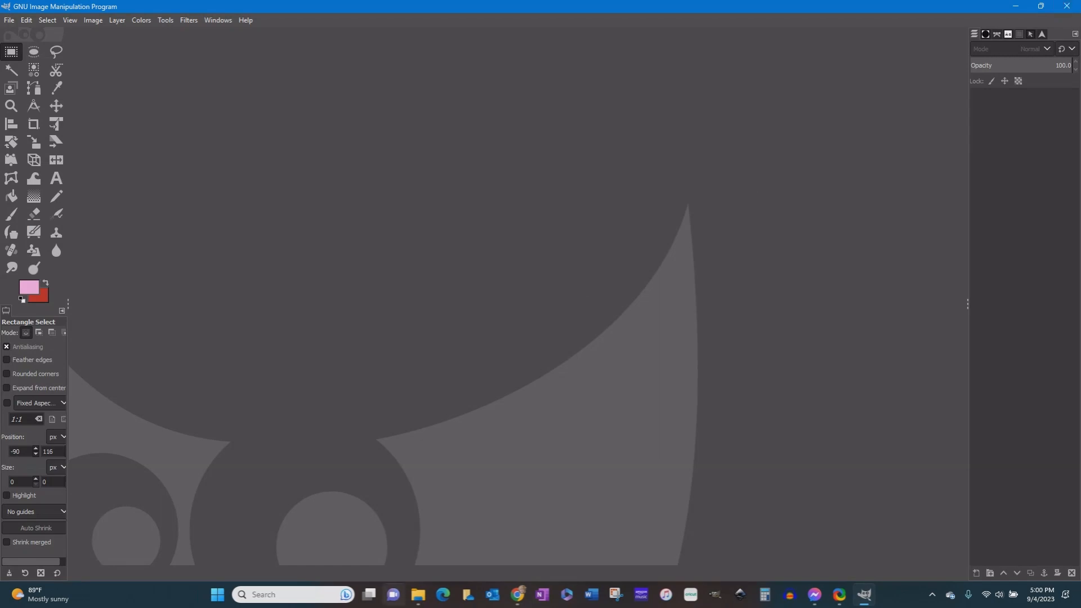
click(419, 594)
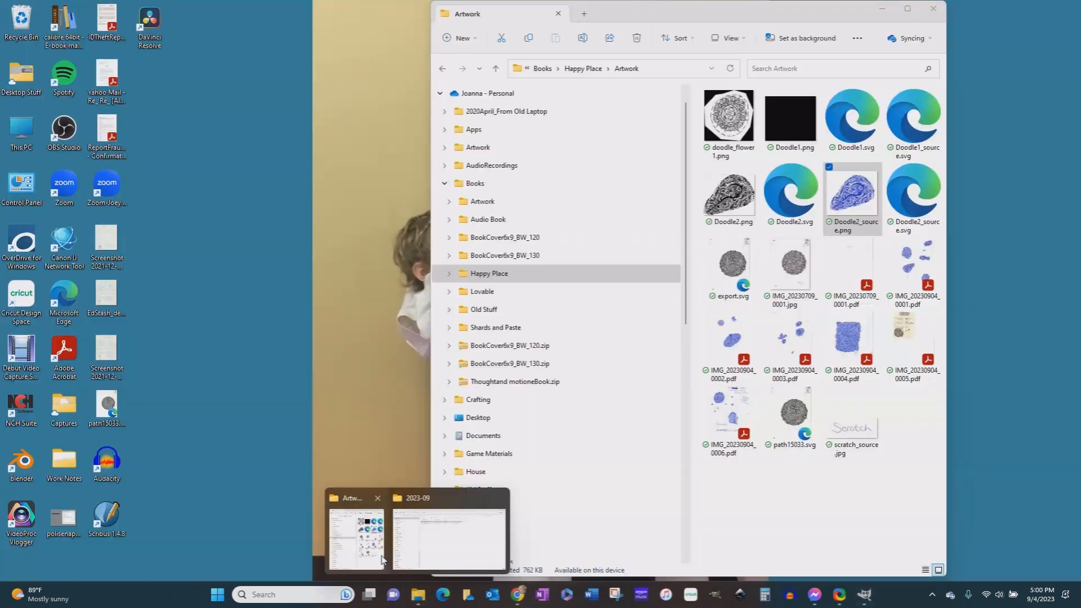
click(380, 558)
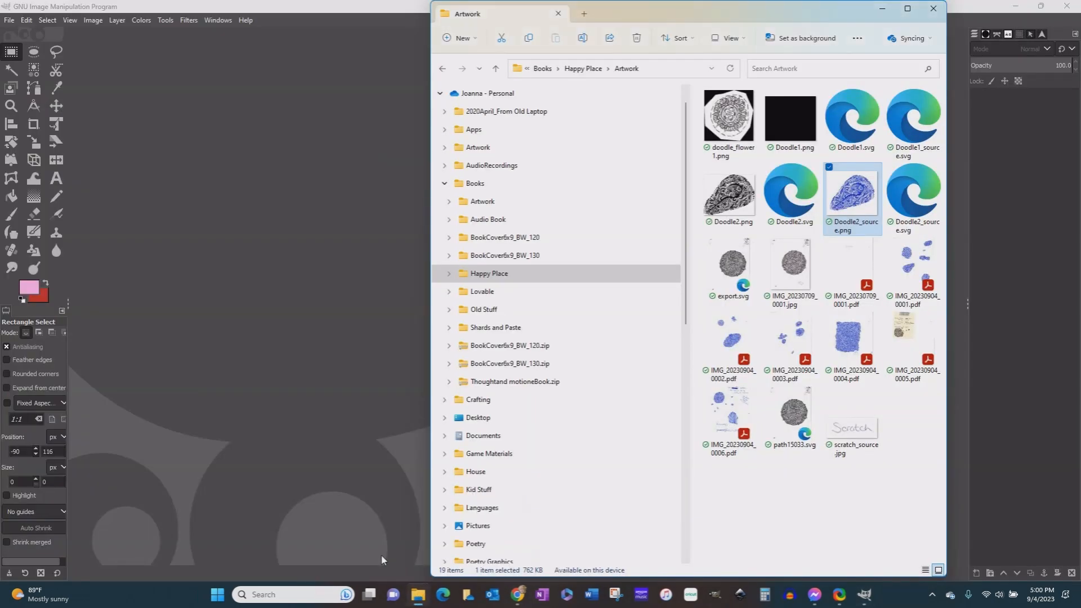
Import IMG_20230904_0001.pdf from the Artwork folder into GIMP at 300 pixels/in
click(918, 276)
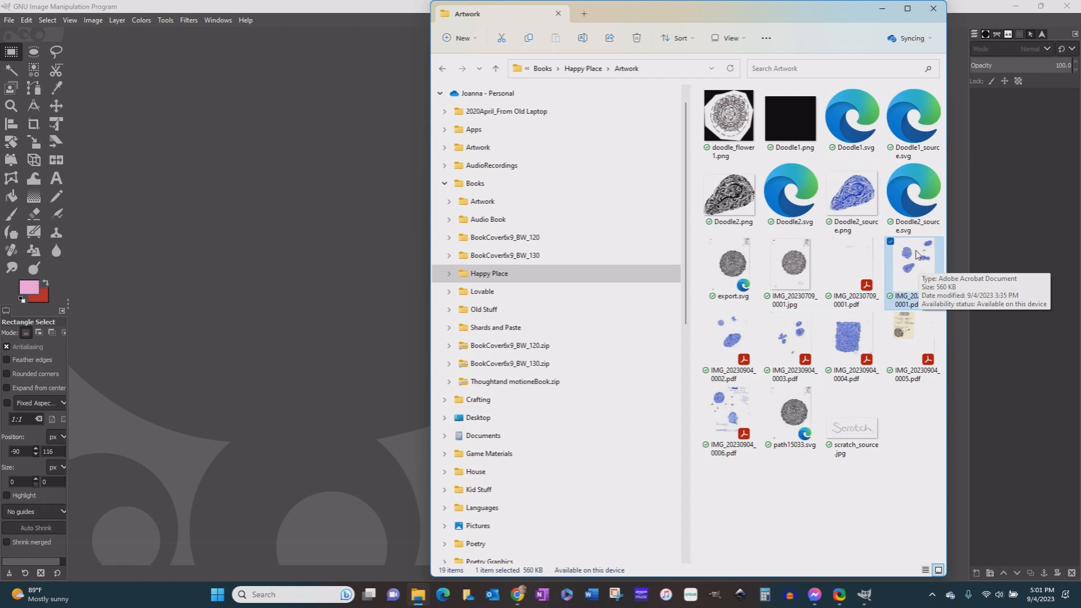
drag(917, 255, 351, 278)
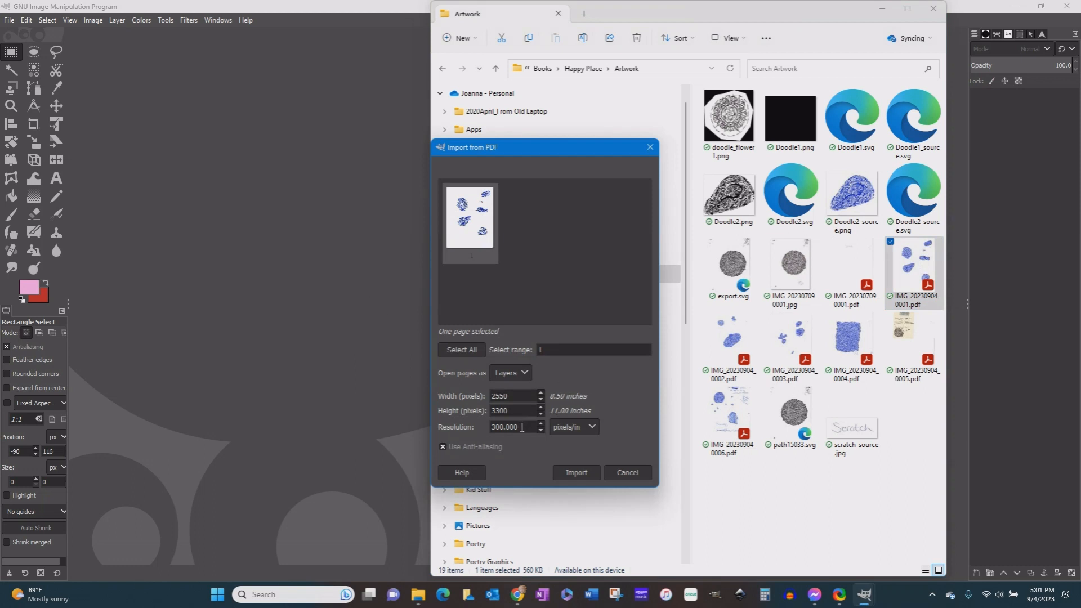
drag(522, 426, 484, 426)
click(512, 398)
click(570, 474)
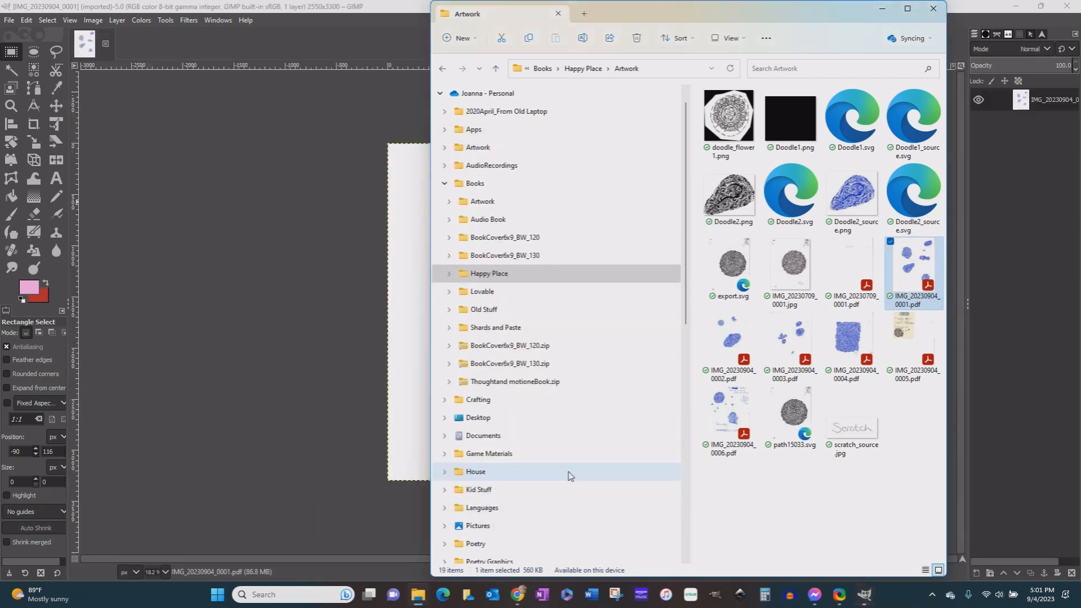
click(308, 307)
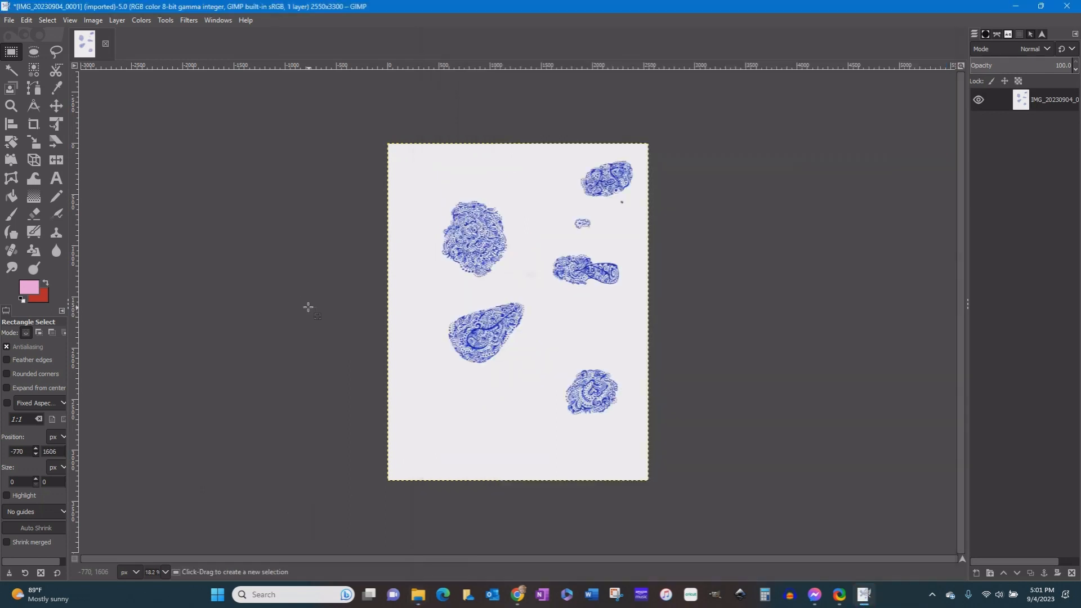
Rotate the whole imported scan by 180°
key(plus)
key(plus)
key(plus)
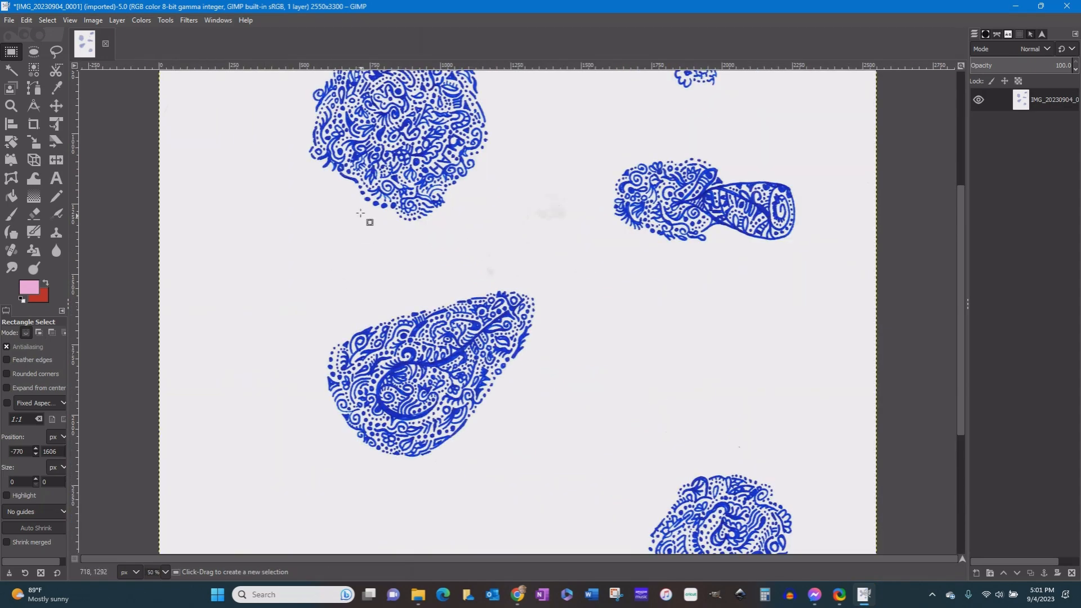
click(70, 21)
mouse_move(86, 20)
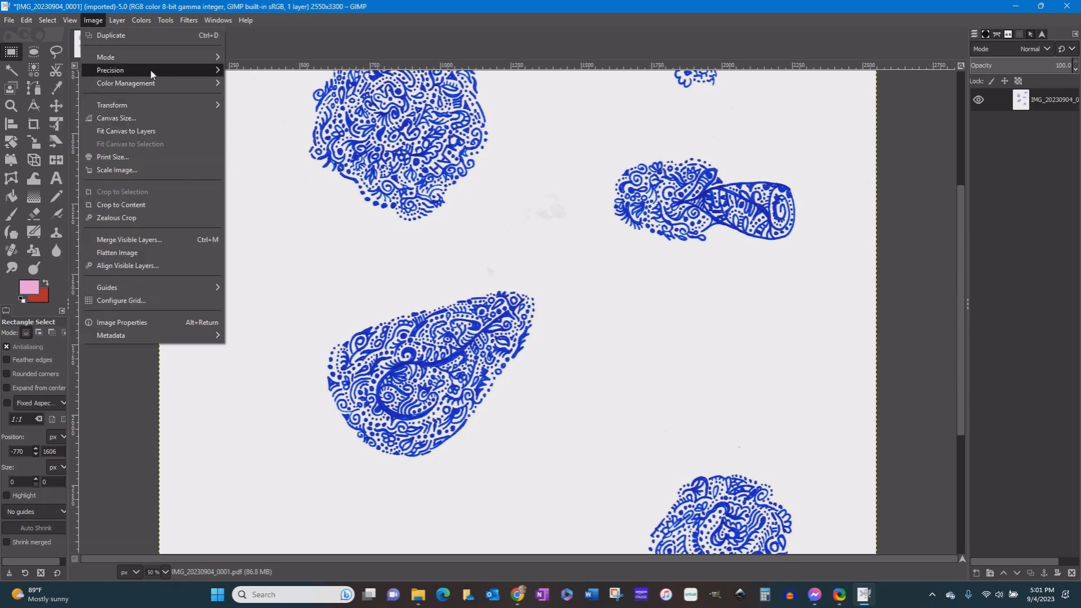
mouse_move(158, 105)
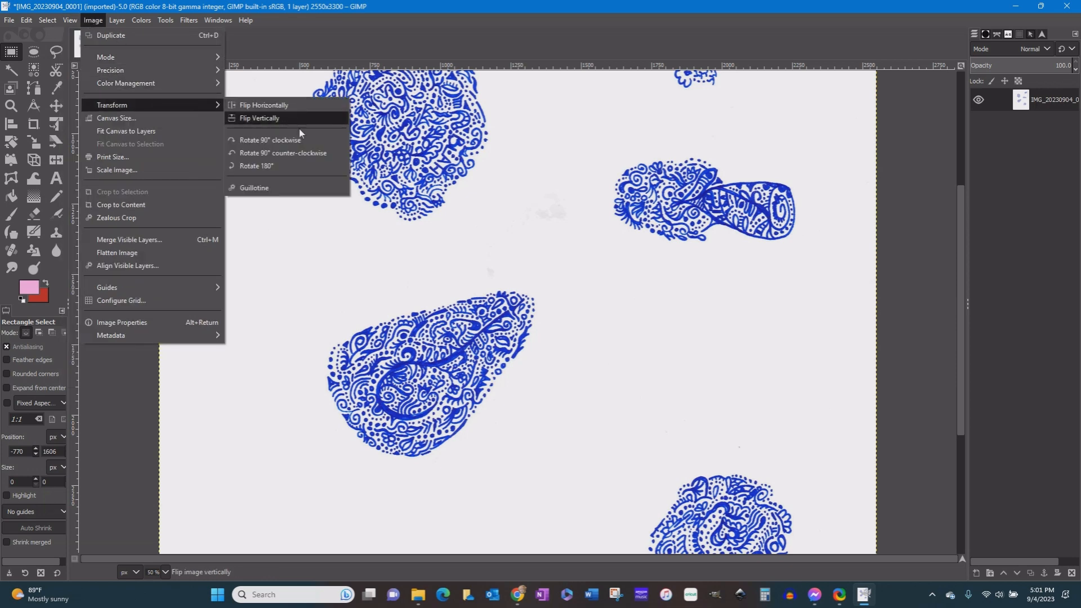
click(296, 167)
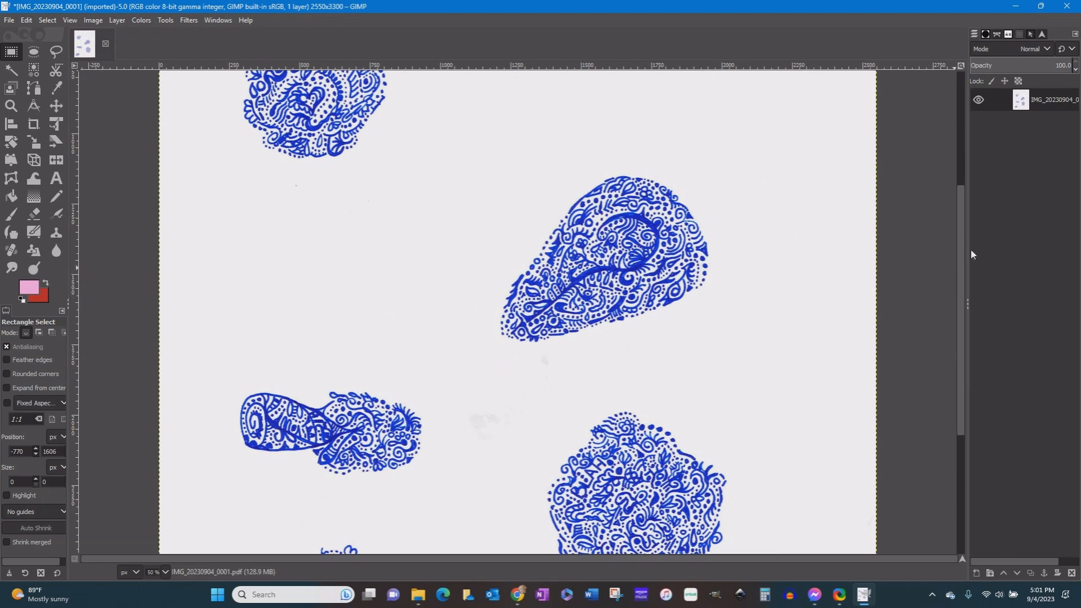
Cut a rectangle of about 808 × 406 px around the elongated doodle with the spiral end and paste it as a new image
drag(964, 246, 975, 326)
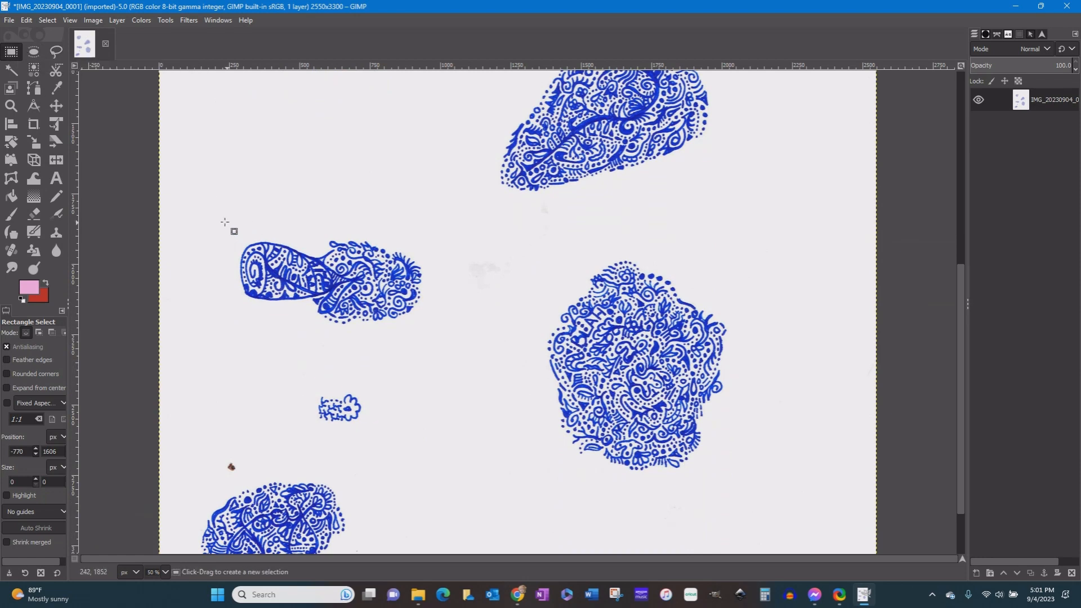
drag(216, 224, 442, 337)
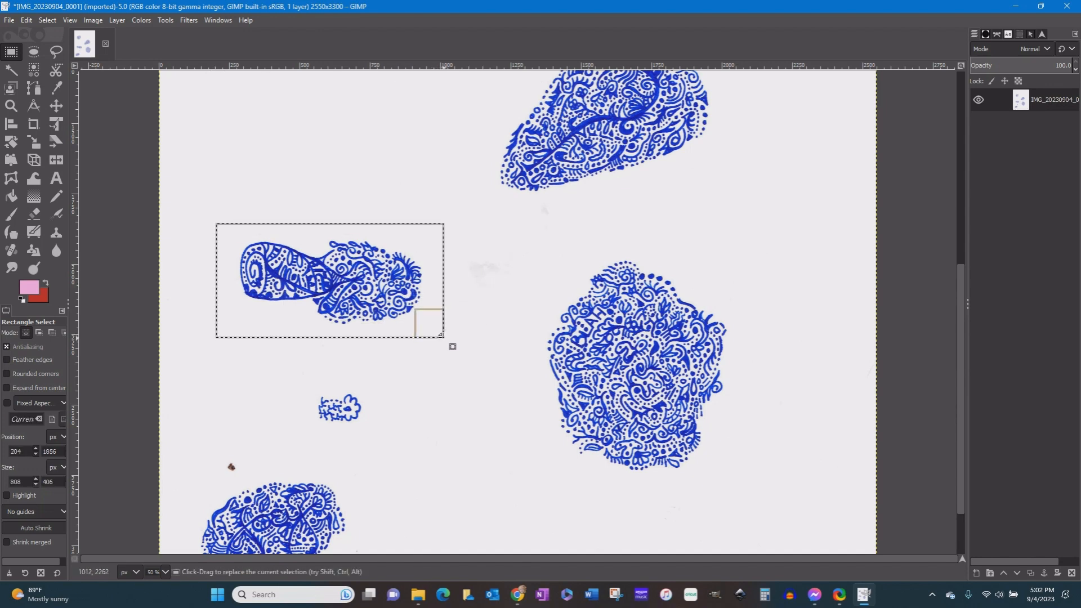
key(ctrl+x)
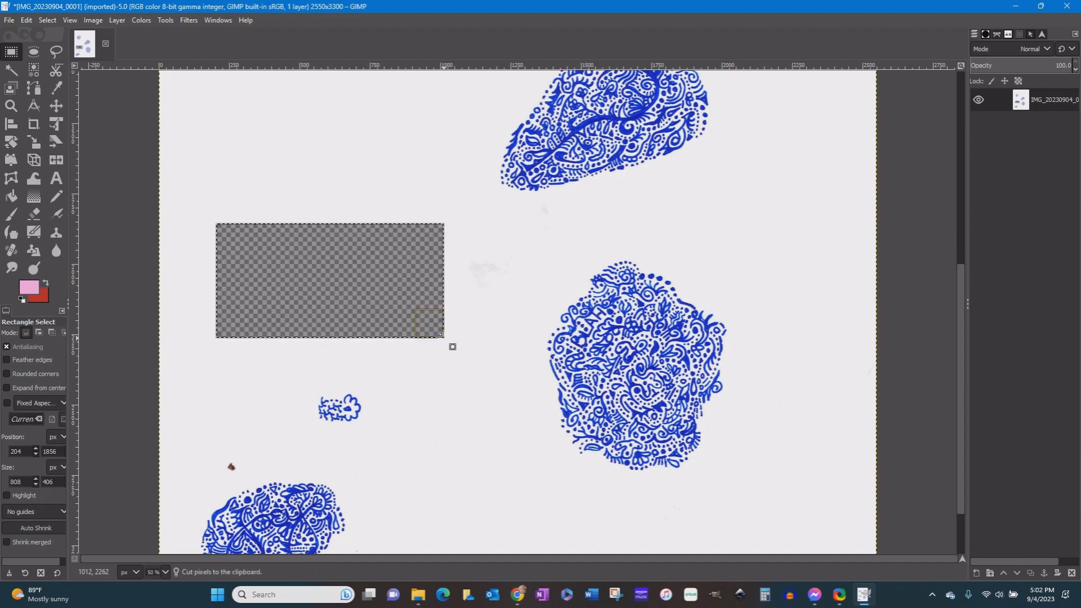
click(27, 20)
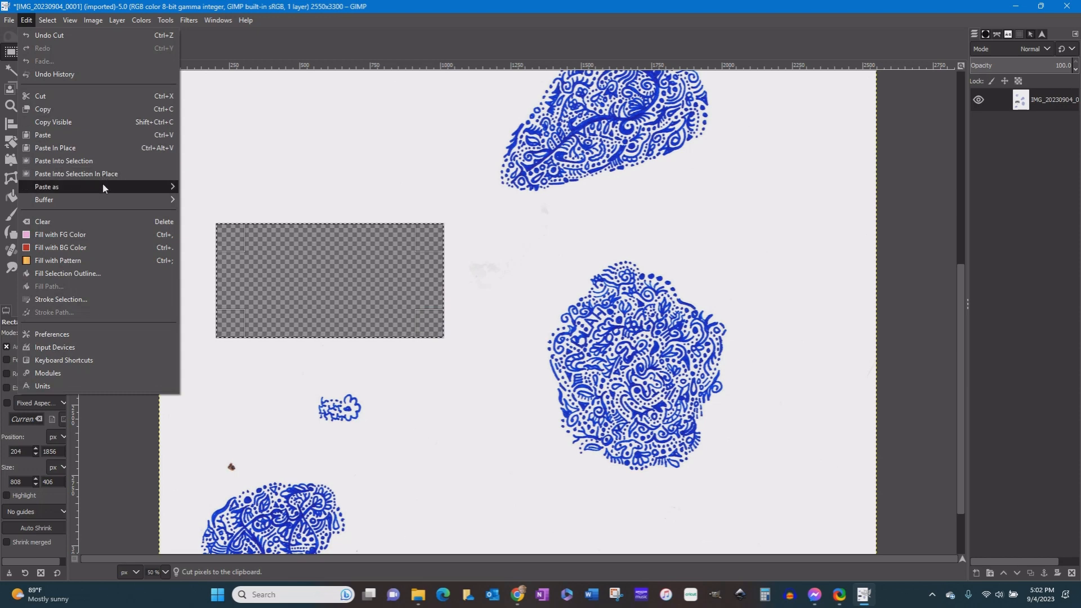
mouse_move(104, 187)
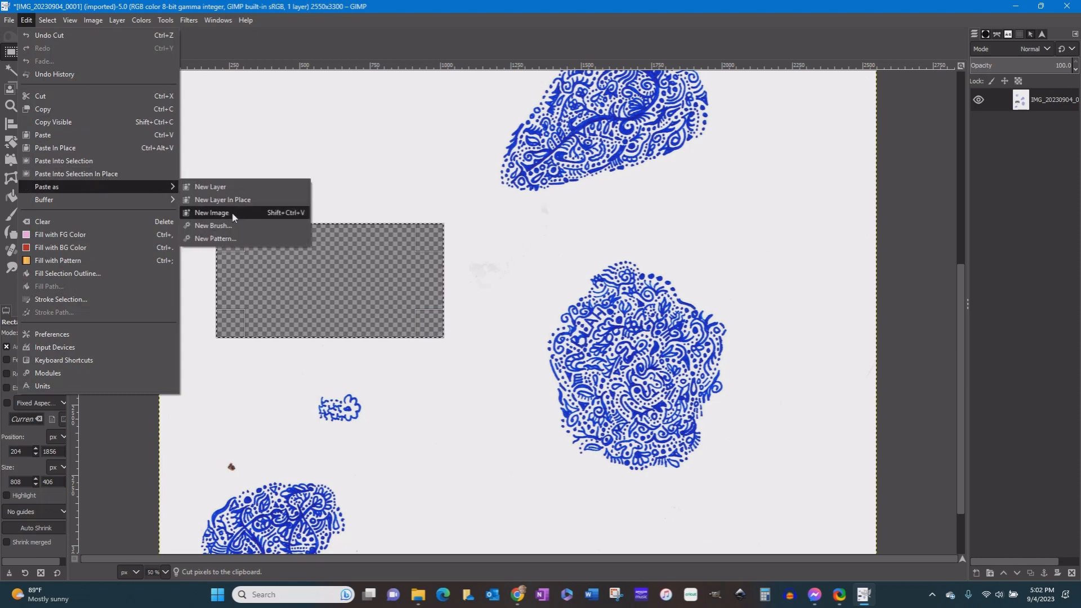
click(212, 213)
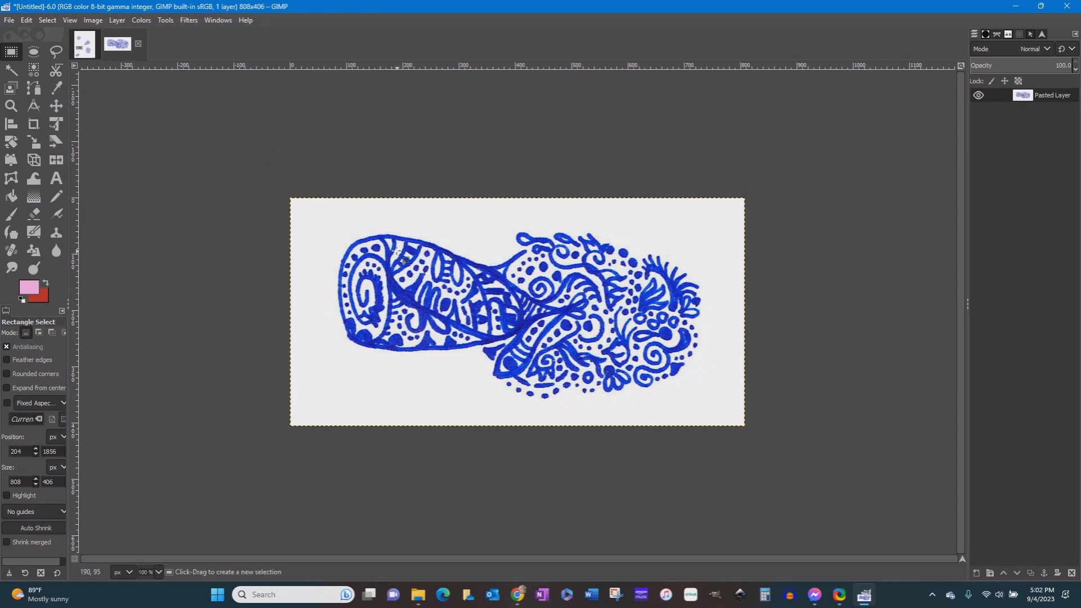
Export the pasted doodle image as Doodle3_source.png into the Happy Place Artwork folder with the default PNG options
click(9, 22)
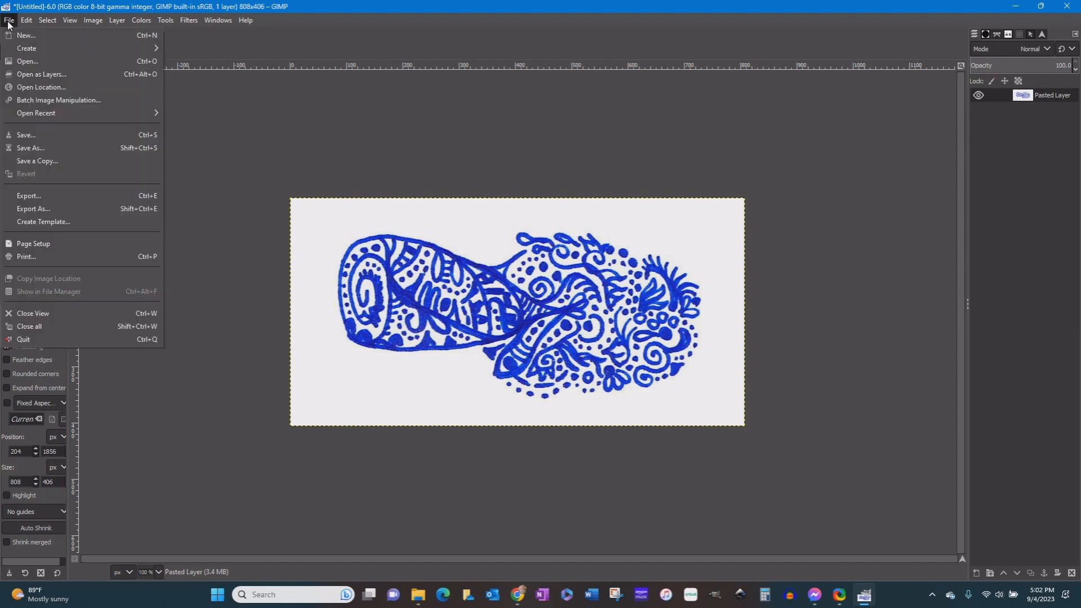
click(66, 208)
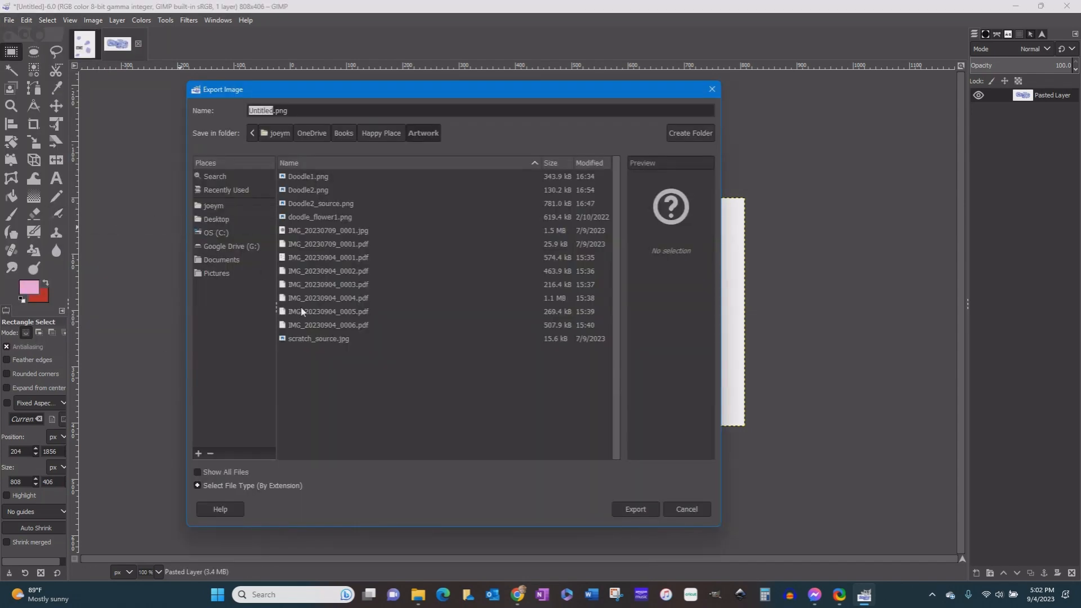
text(Doodle3_source)
click(212, 487)
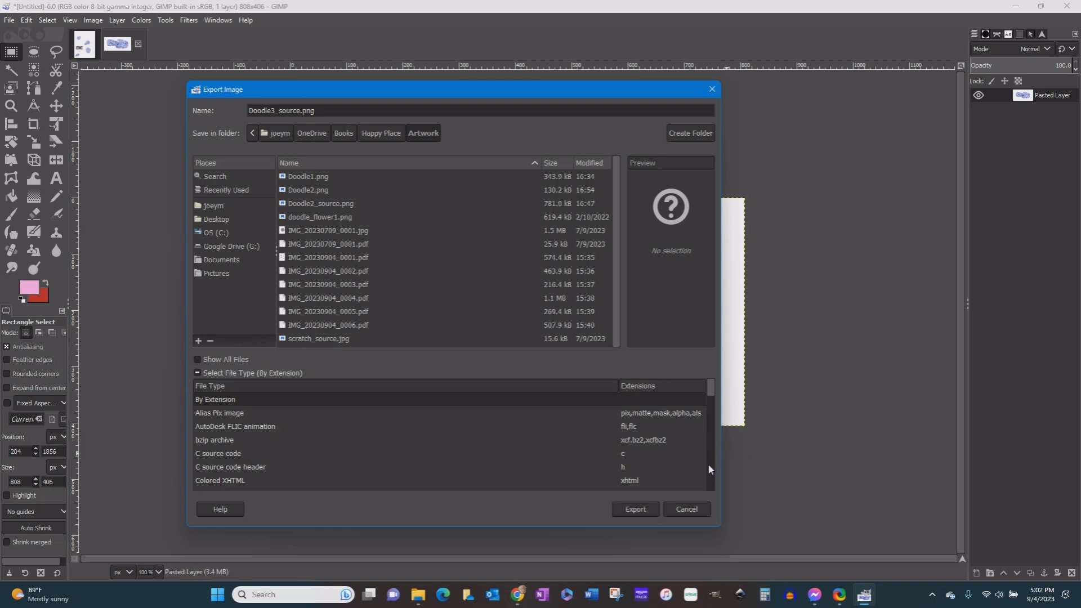
scroll(708, 464, down, 5)
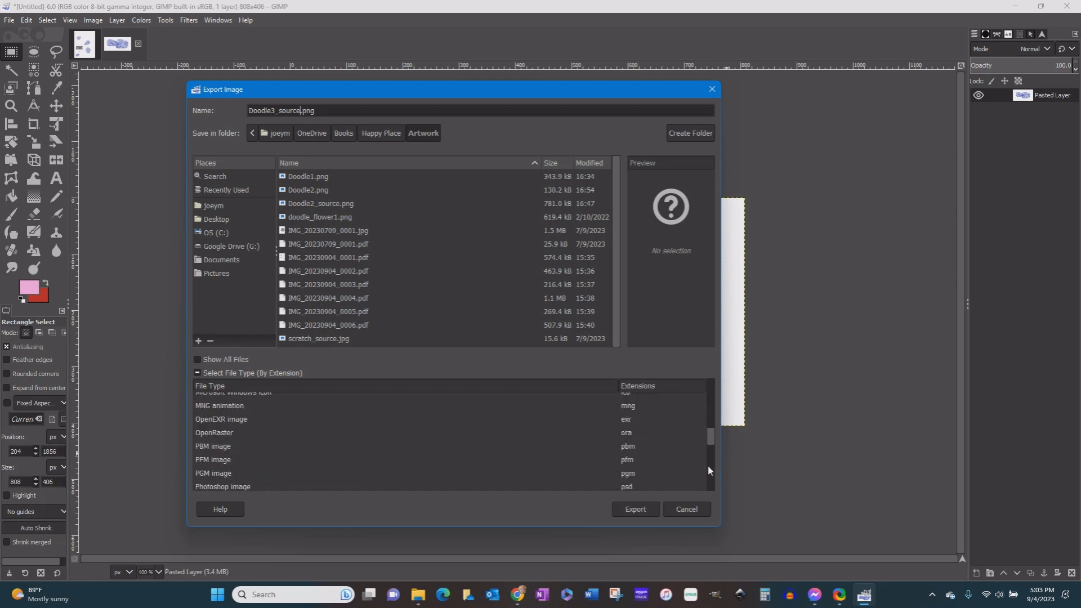
scroll(708, 467, down, 3)
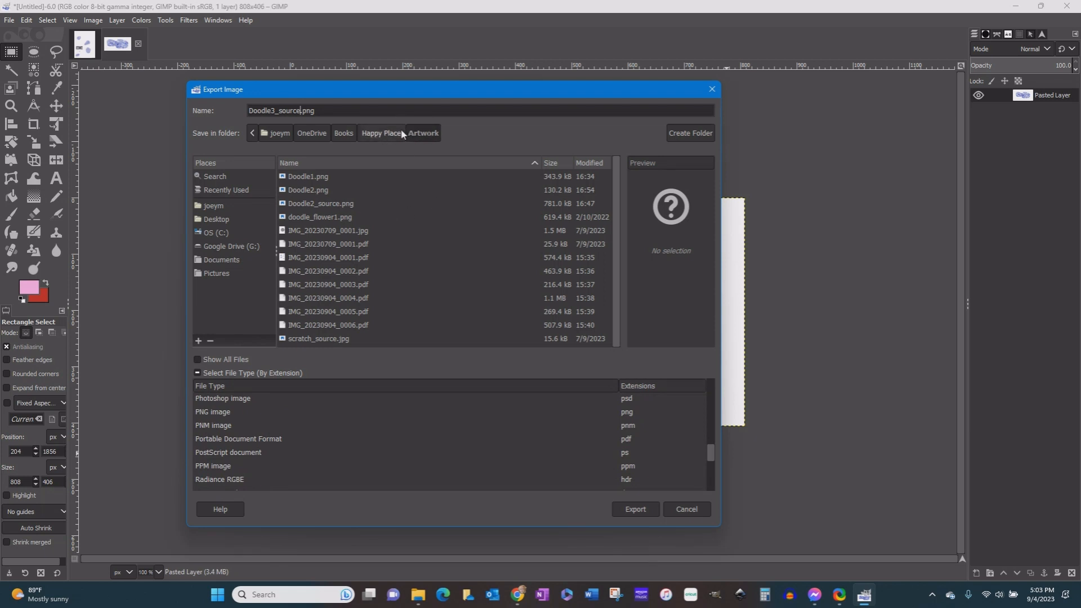
click(377, 133)
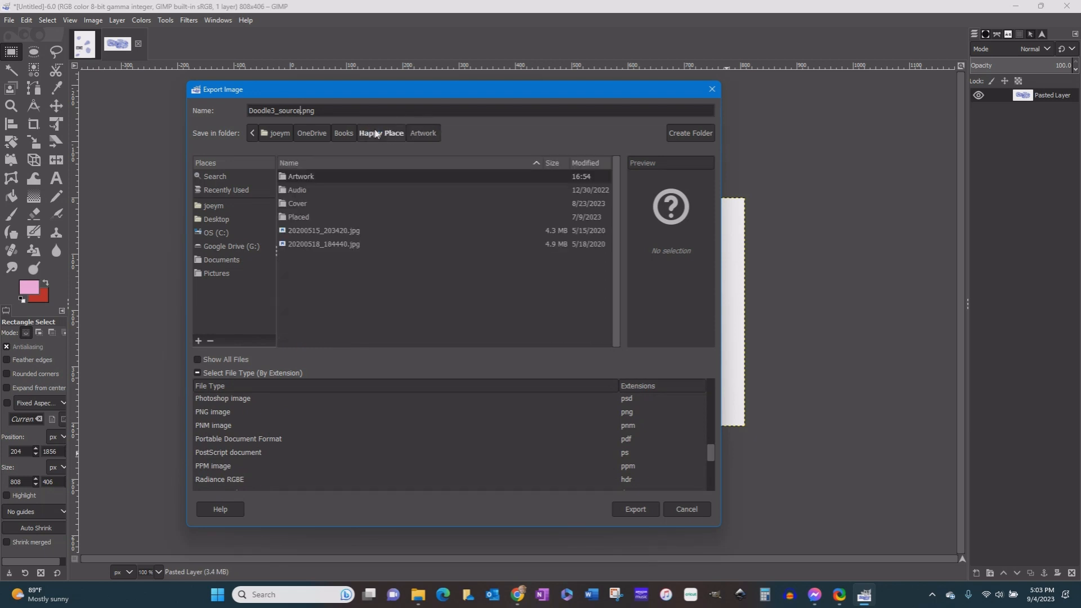
double_click(312, 178)
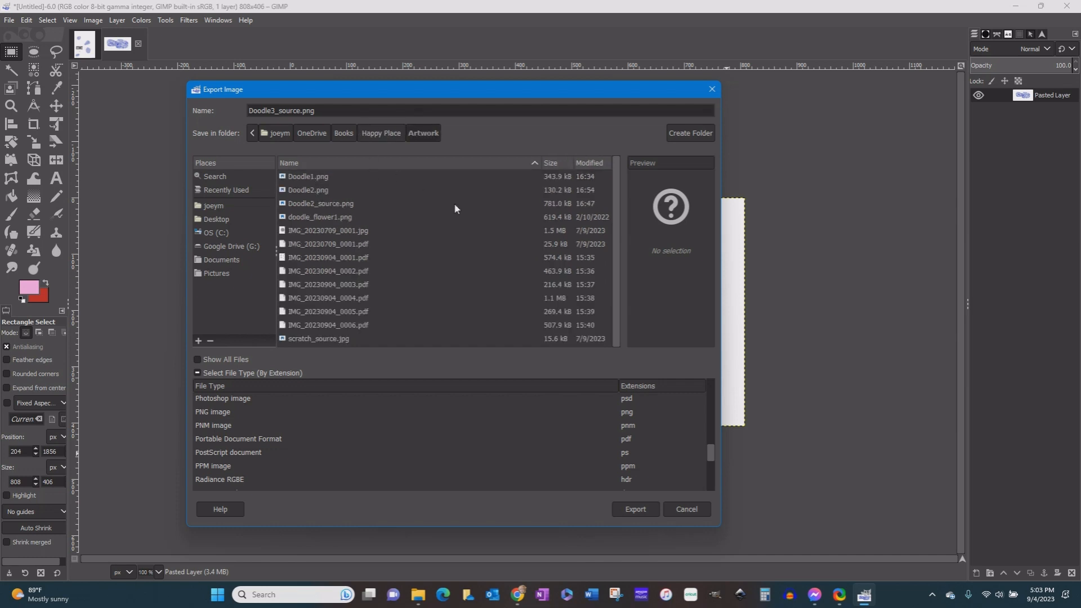
click(627, 510)
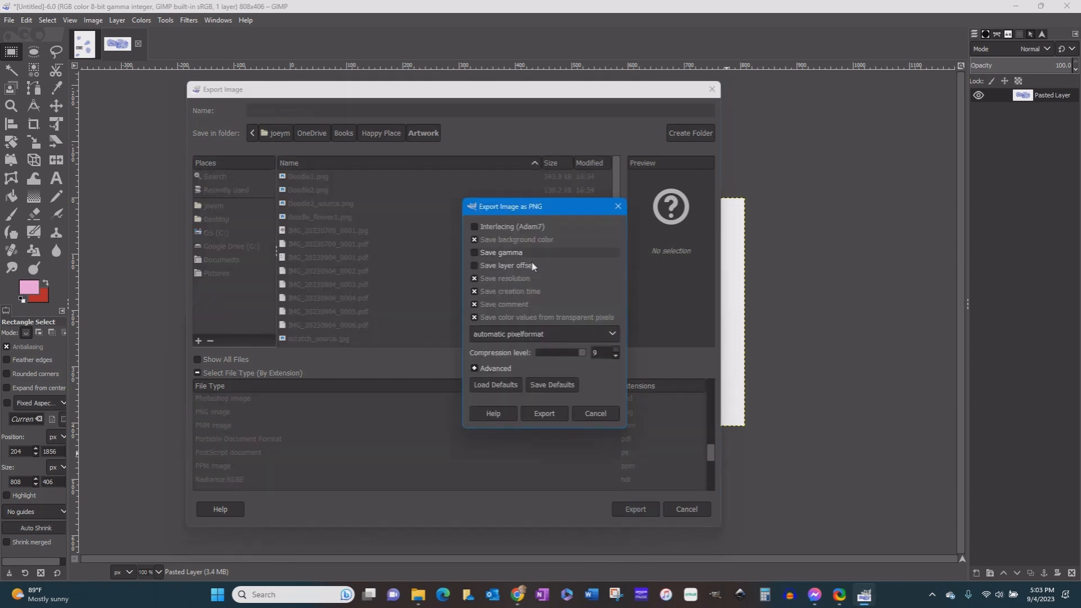
click(545, 412)
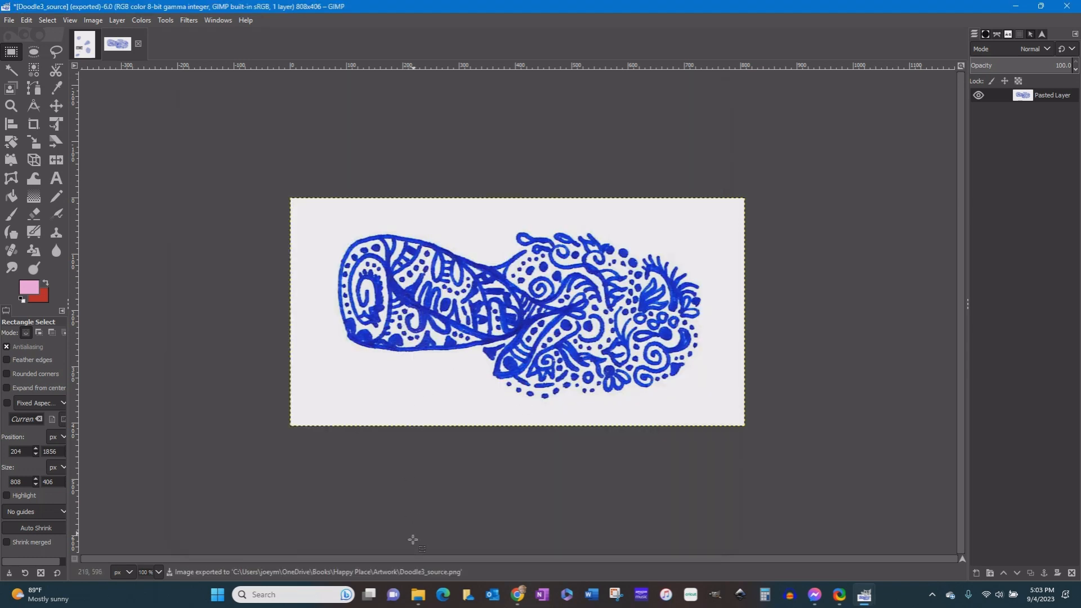
Check the exported doodle file in the Artwork folder, then launch Inkscape with a new document
mouse_move(417, 596)
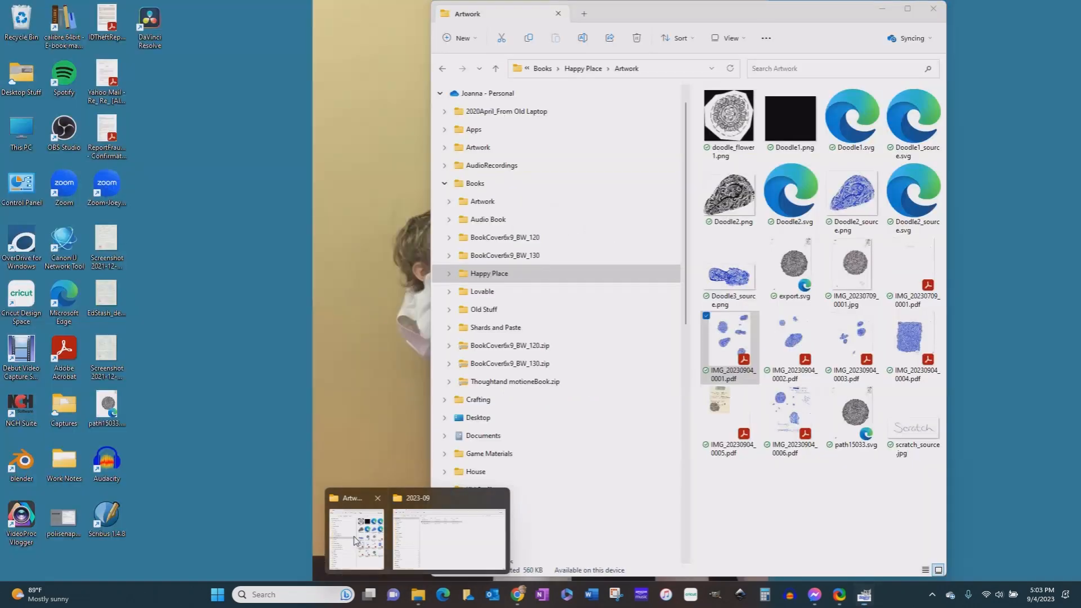
click(356, 542)
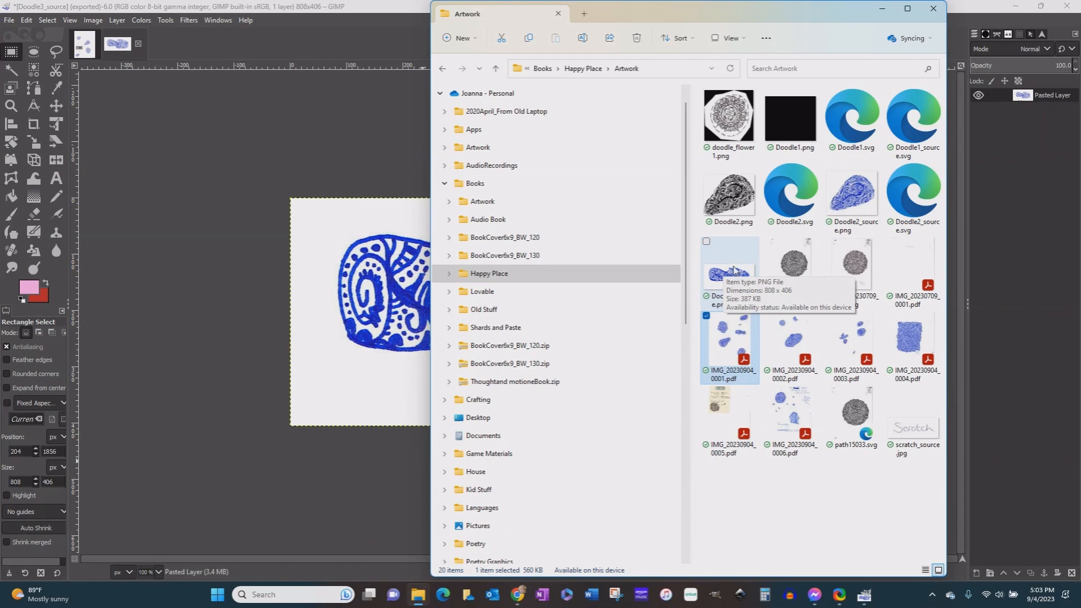
click(740, 596)
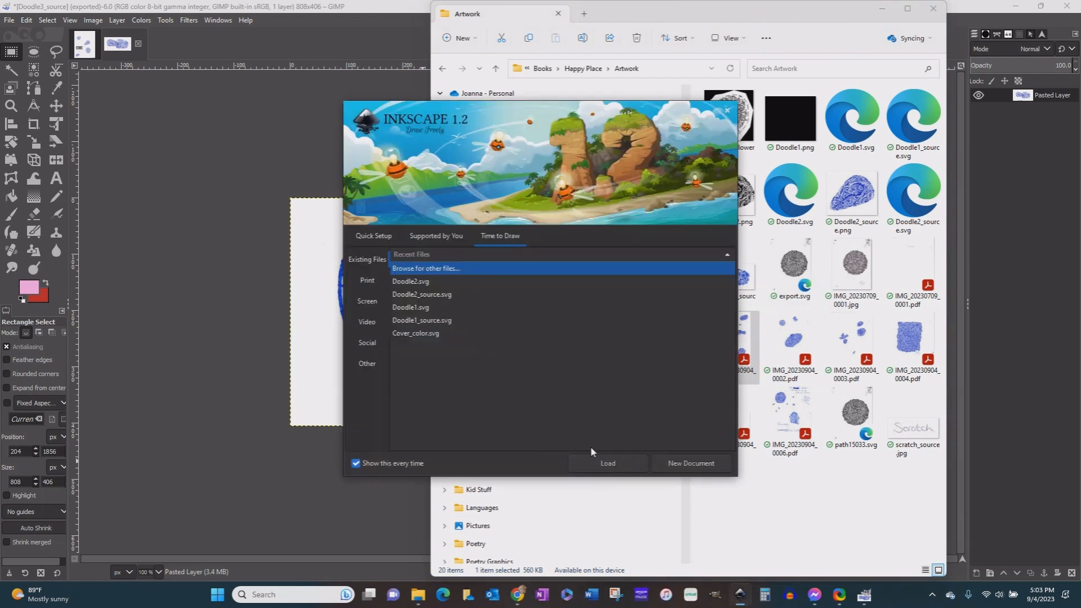
click(697, 469)
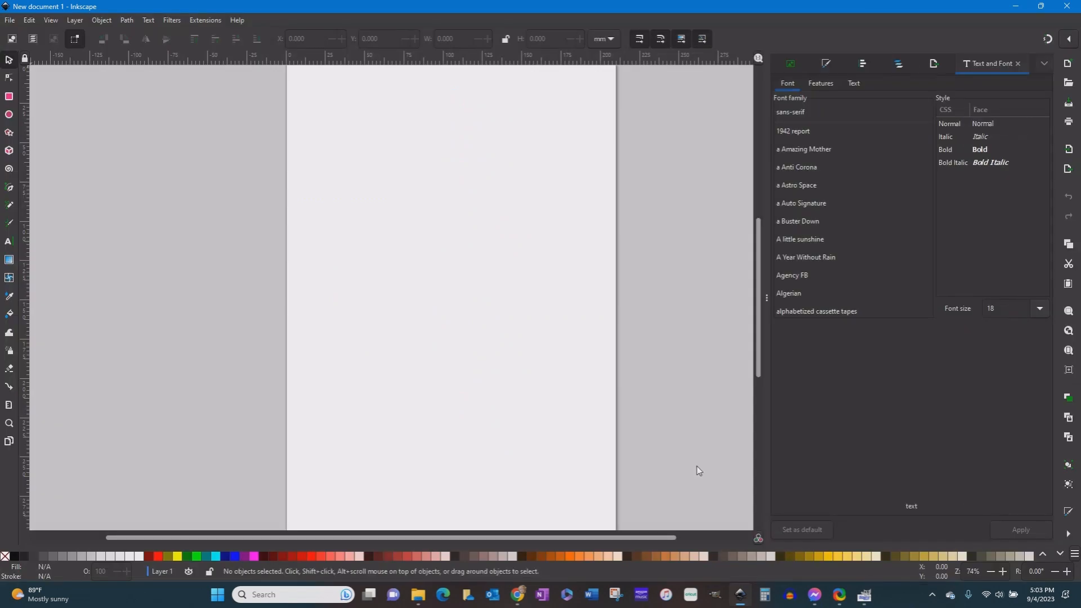
Import Doodle3_source.png from the Artwork folder as an embedded image with default import resolution and place it across the page width
click(418, 594)
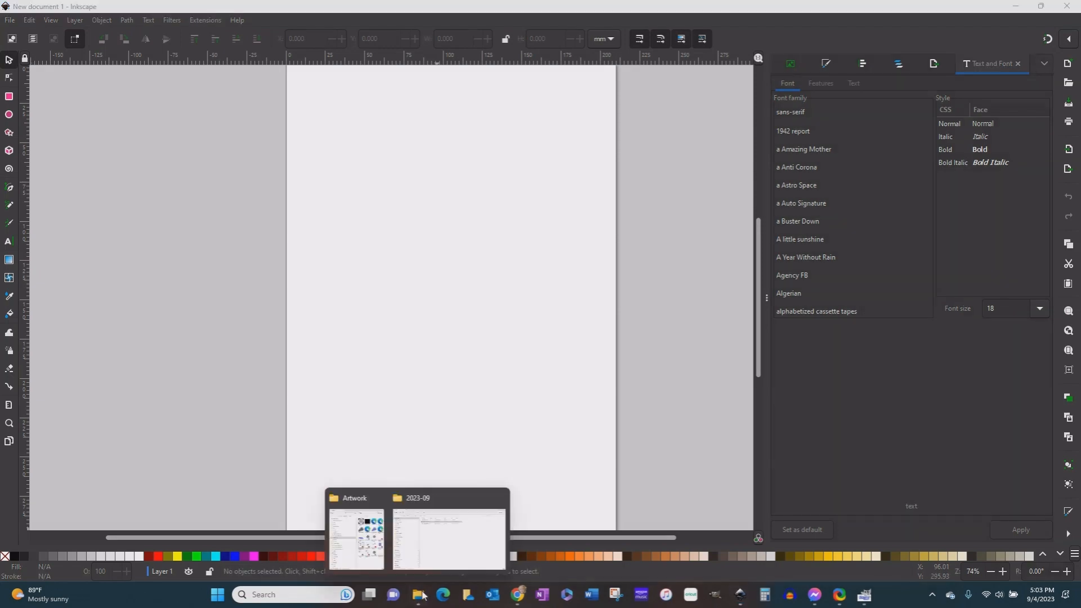
click(357, 538)
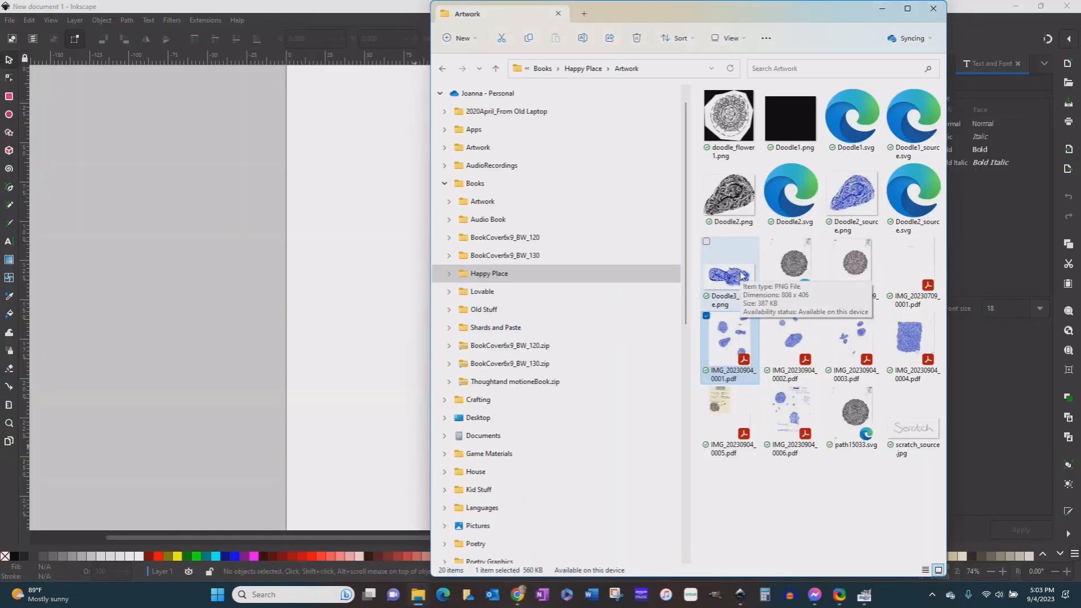
drag(739, 277, 374, 258)
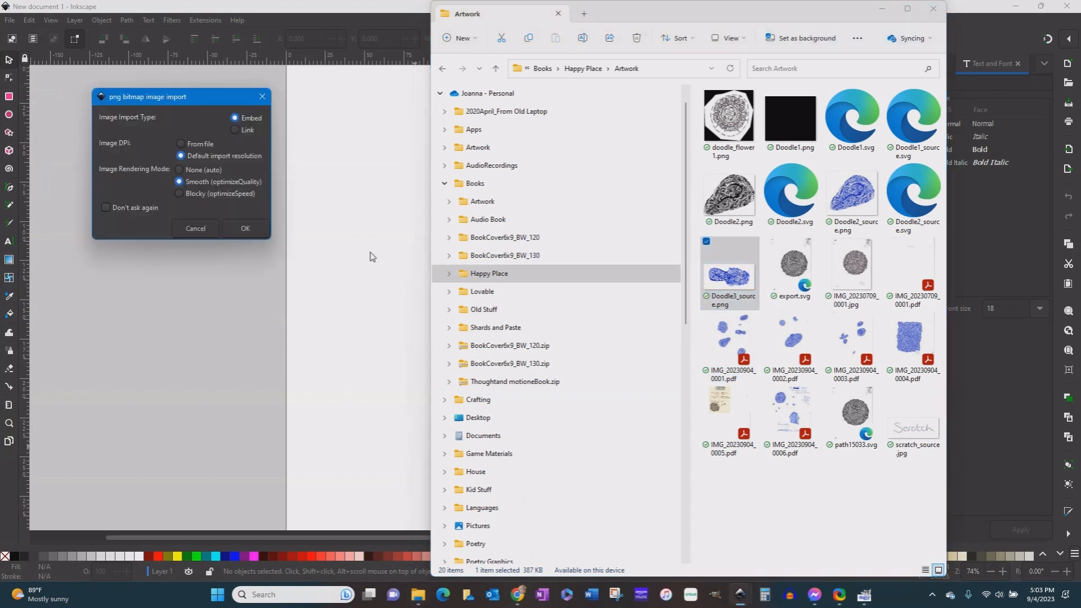
click(245, 228)
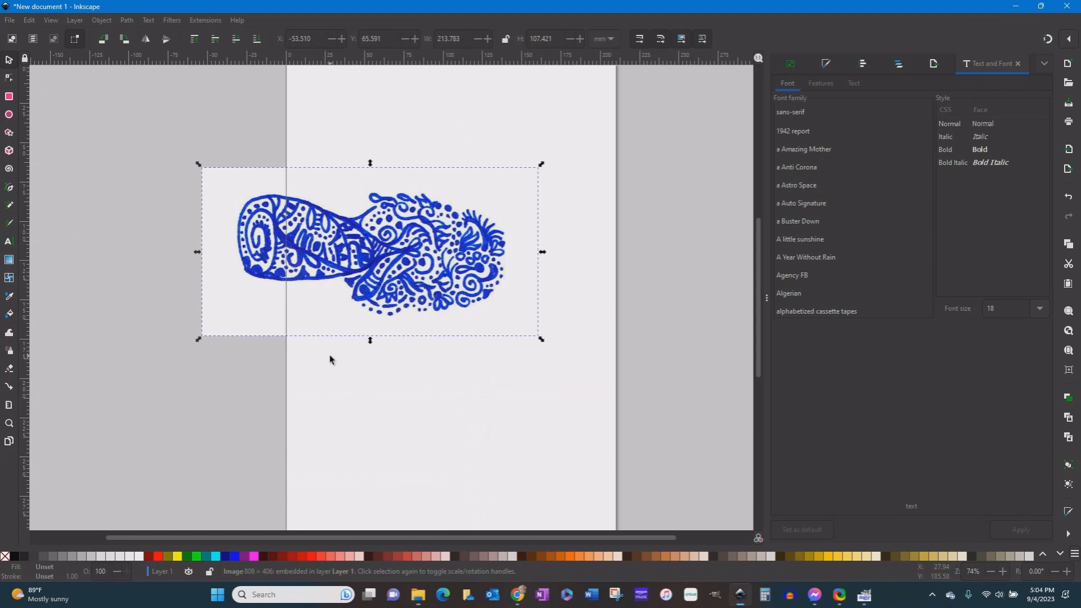
click(330, 356)
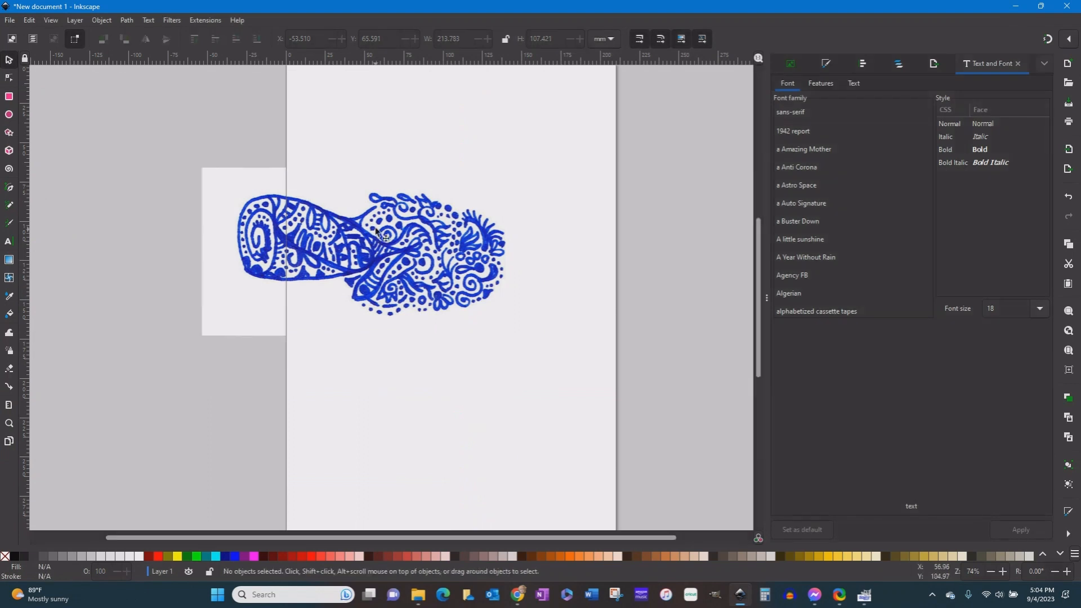
drag(377, 230, 462, 239)
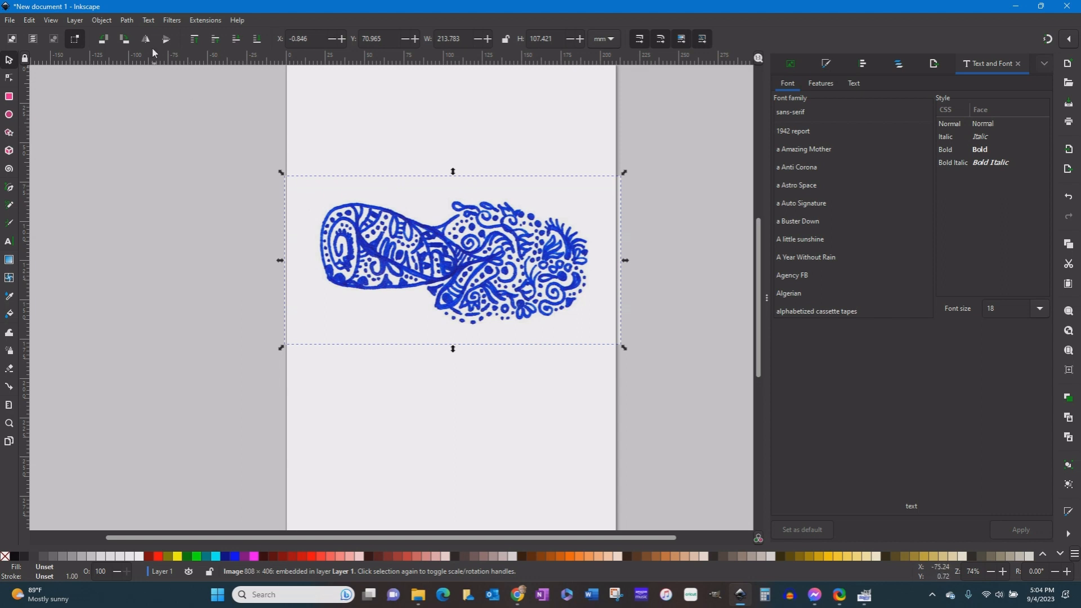
Trace the doodle image as a single brightness-cutoff scan with threshold 0.660 and move the black trace below the original
click(127, 21)
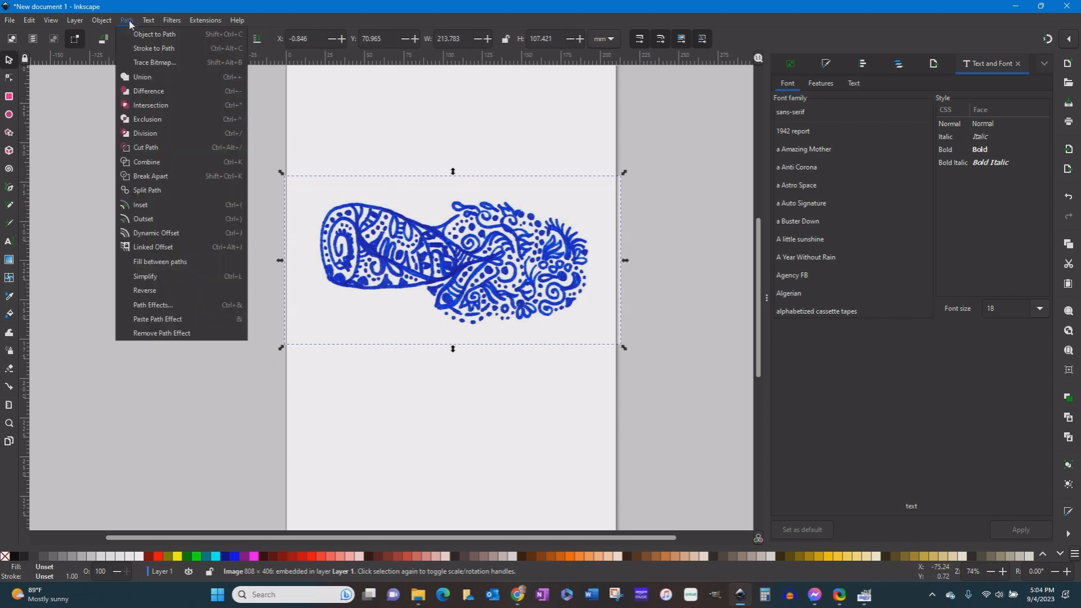
click(162, 63)
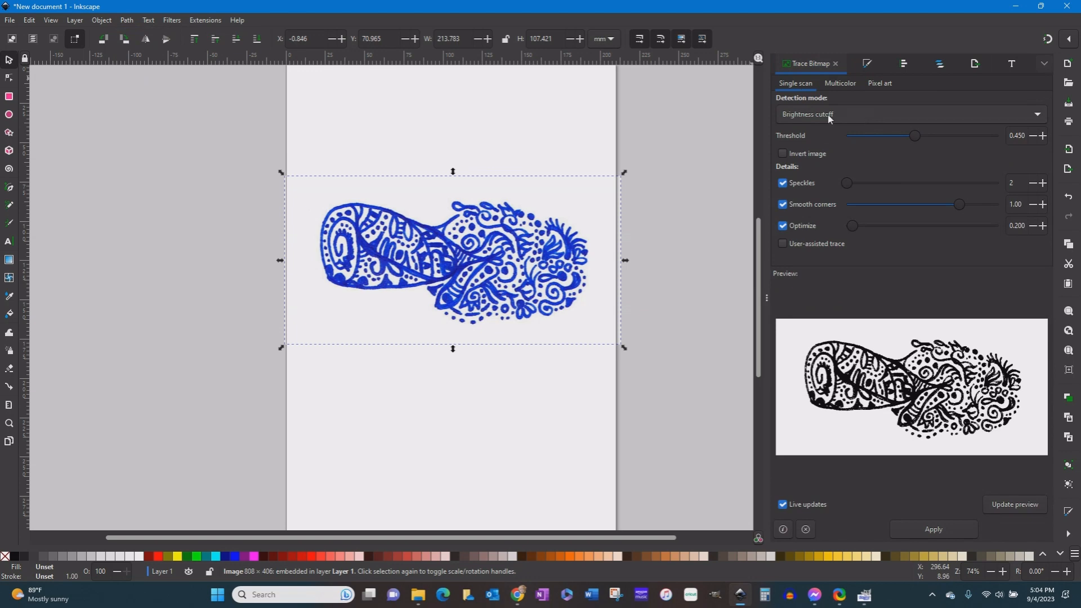
click(809, 117)
click(808, 118)
click(1044, 136)
click(1044, 136)
click(1044, 135)
click(1044, 136)
click(1044, 136)
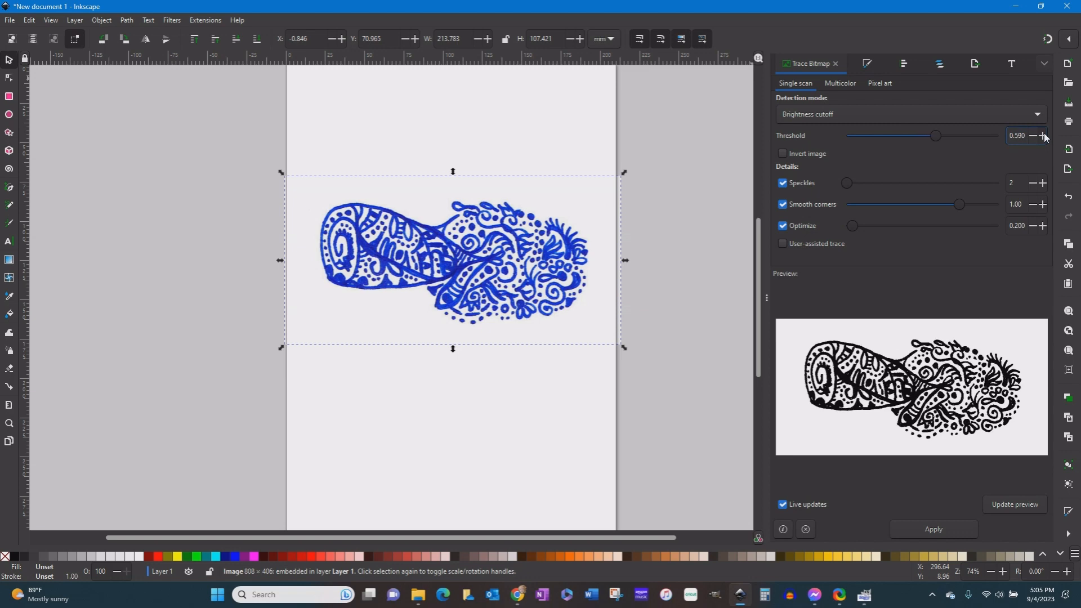
click(1044, 136)
click(1044, 136)
click(931, 529)
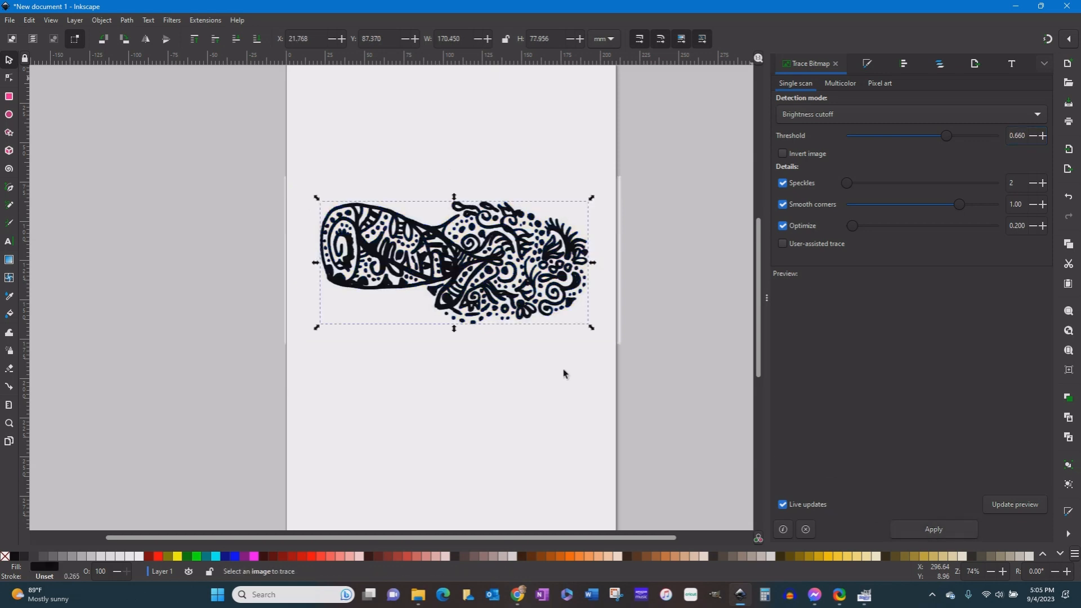
mouse_move(444, 254)
mouse_down()
mouse_move(398, 376)
mouse_move(341, 463)
mouse_move(442, 401)
mouse_move(405, 424)
mouse_move(429, 420)
mouse_up()
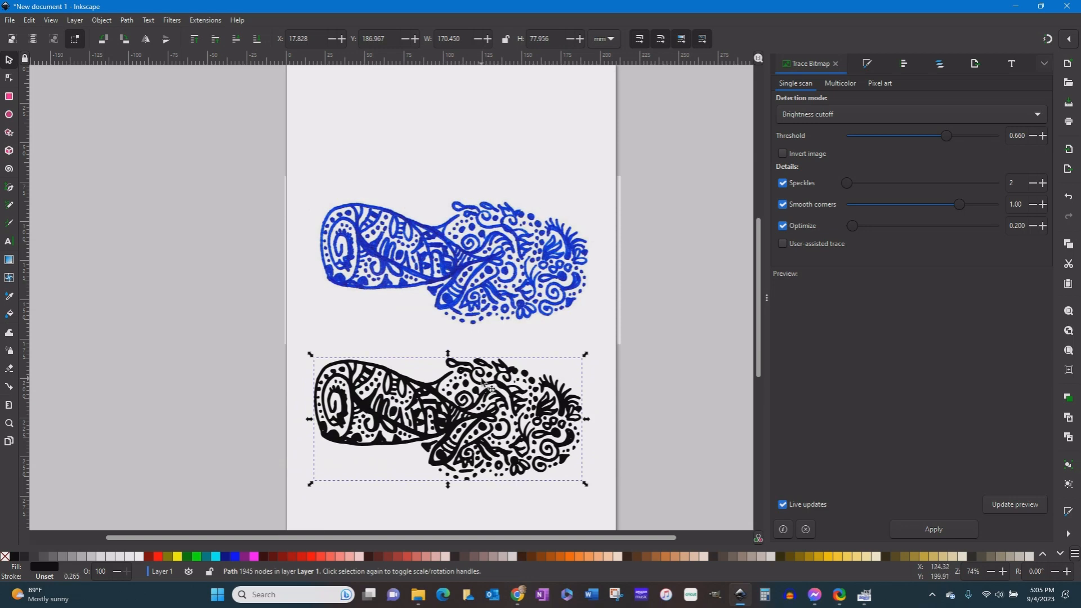
Trace the original image in multicolor Colors mode with stacking and background removal, and move the blue trace above the original
click(483, 271)
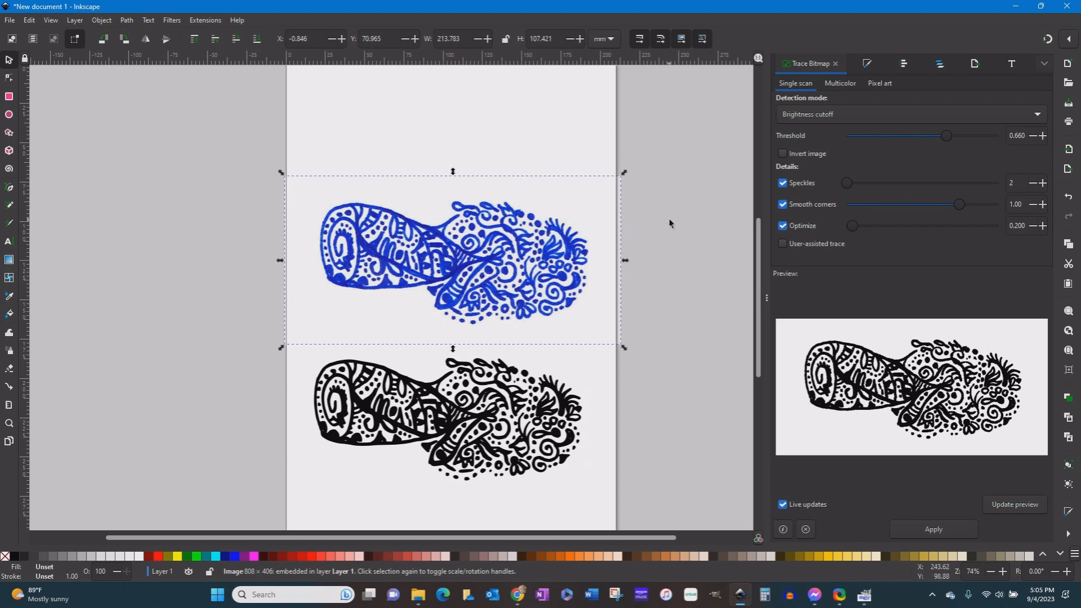
click(841, 85)
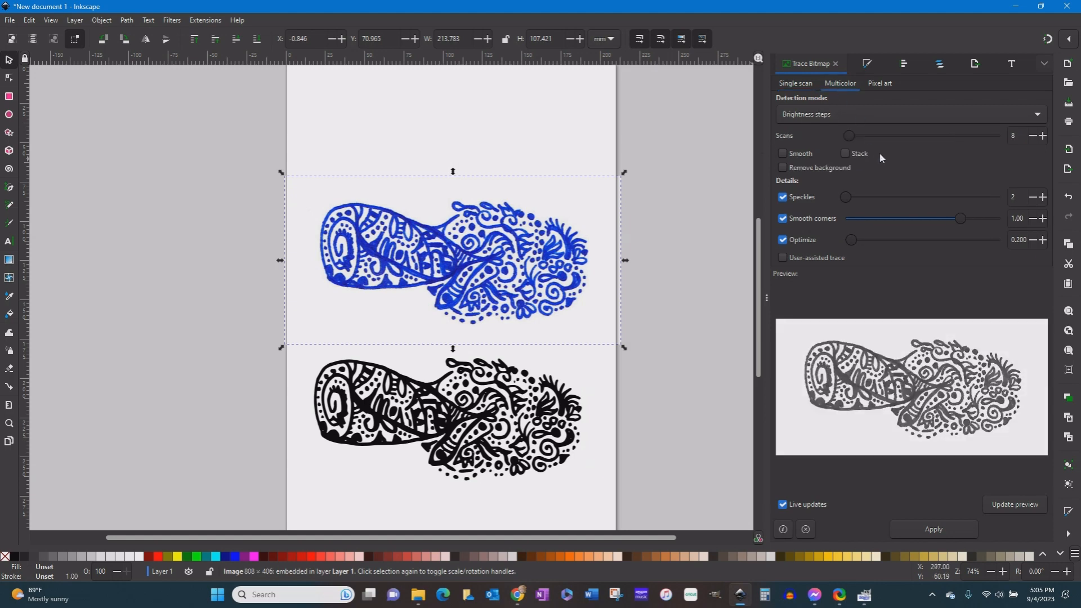
click(847, 117)
click(794, 134)
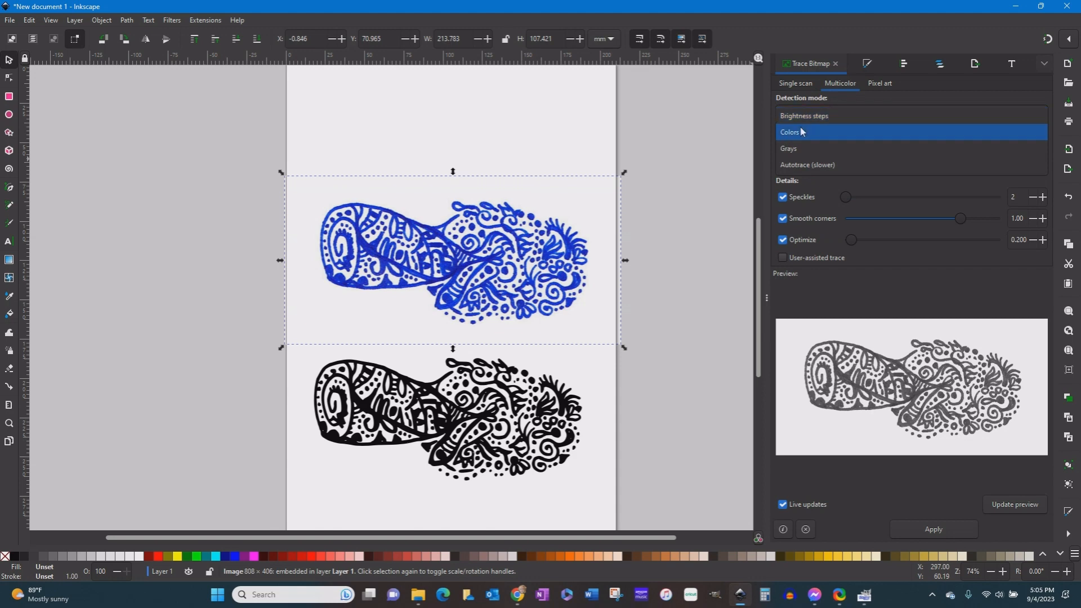
click(805, 135)
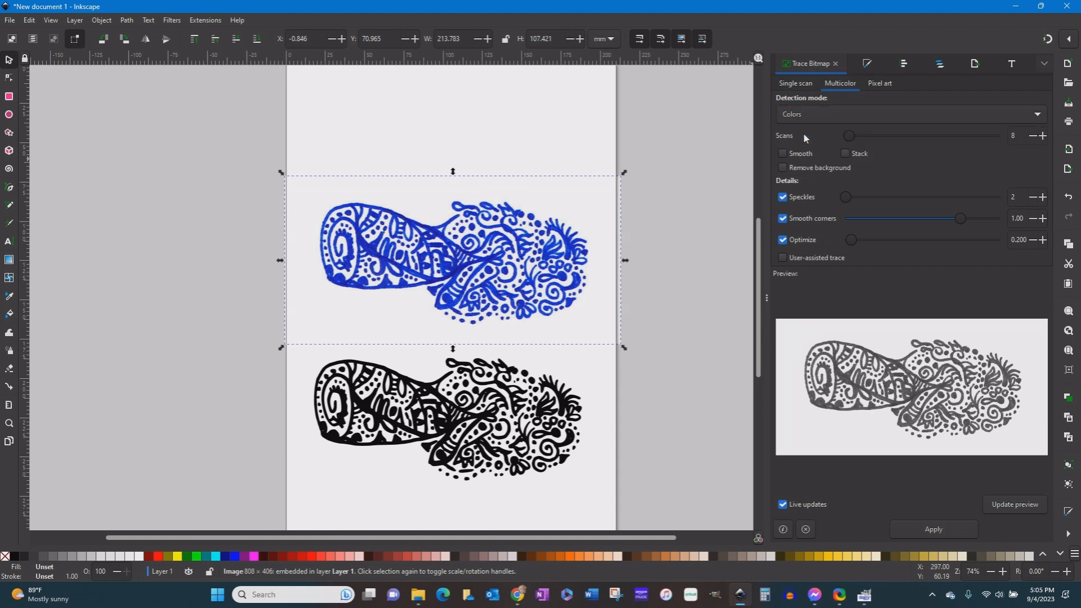
click(847, 154)
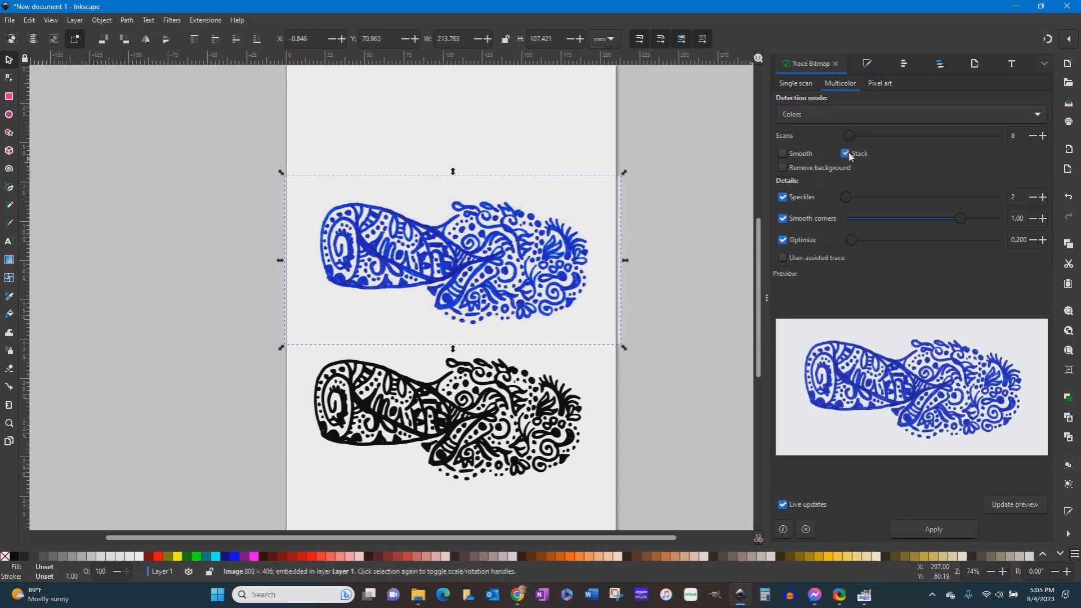
click(783, 168)
click(934, 530)
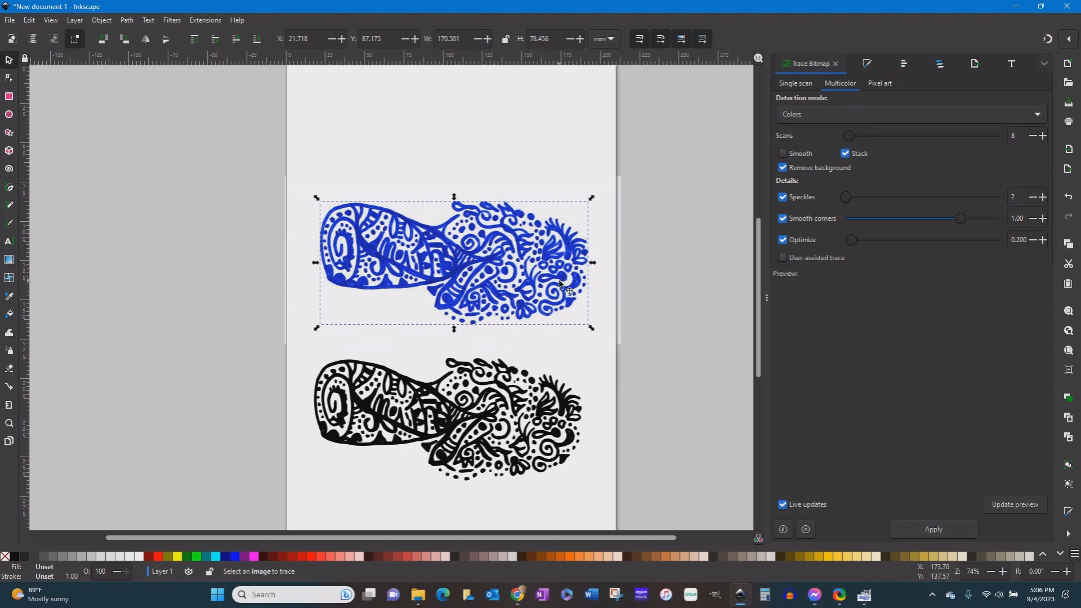
drag(407, 208, 410, 112)
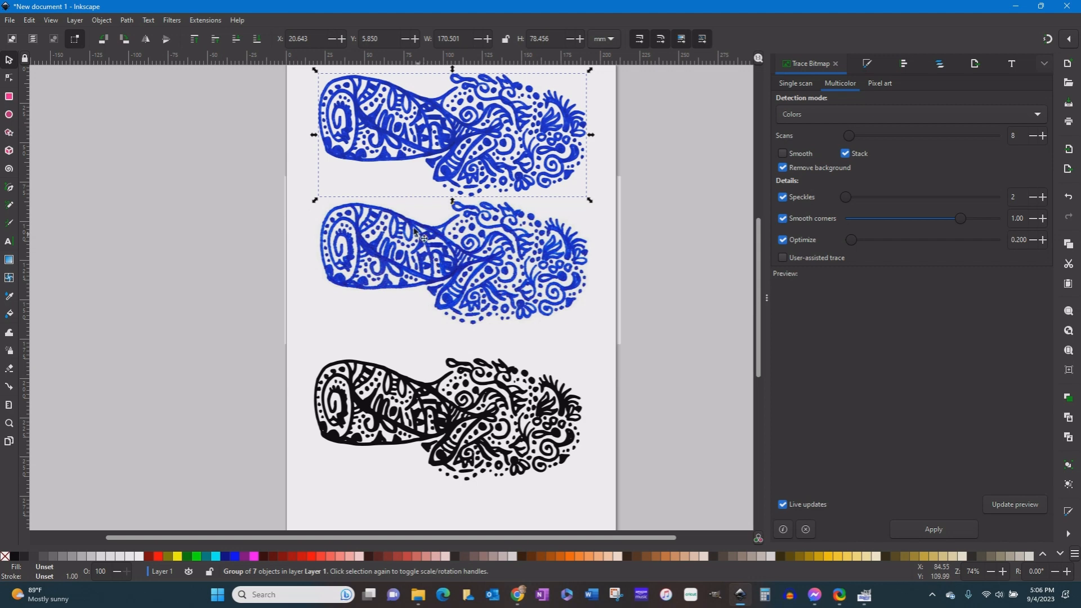
Delete the original bitmap and move the blue and black traces closer together on the page
click(467, 153)
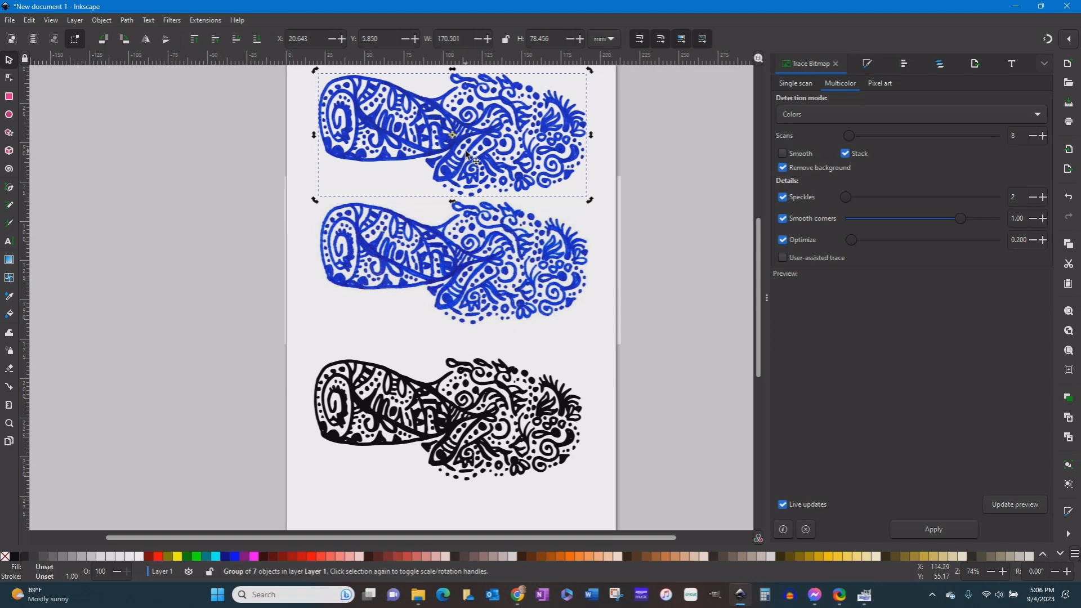
click(485, 284)
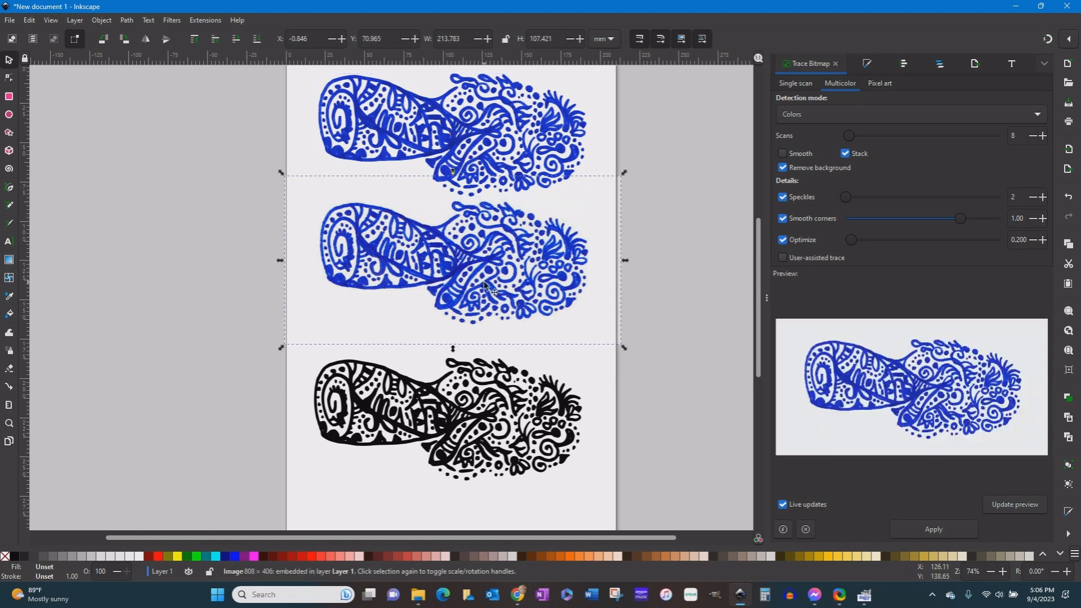
key(Delete)
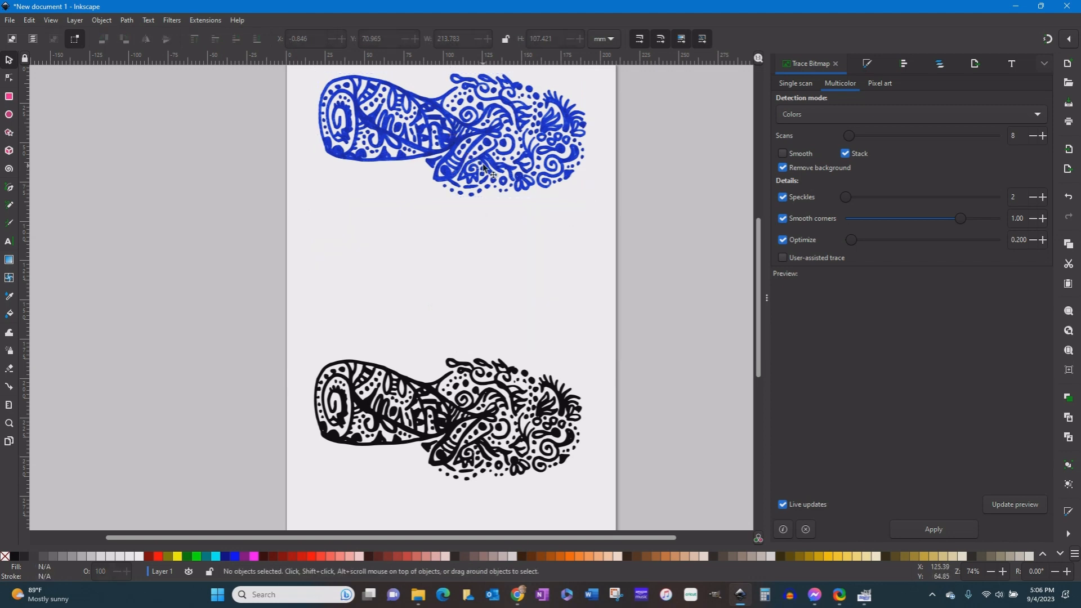
drag(484, 163, 480, 225)
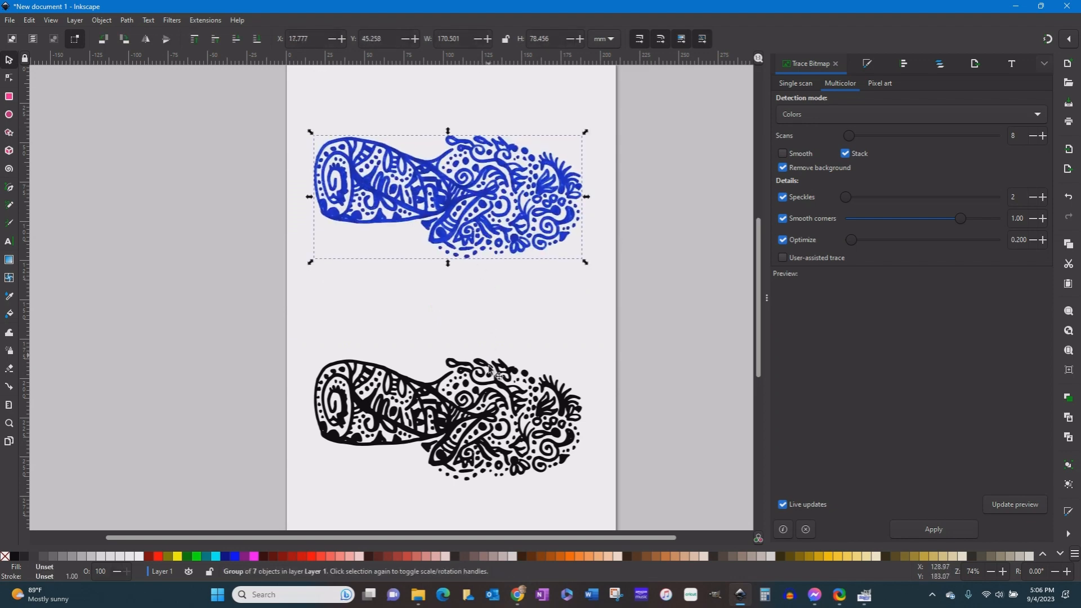
drag(493, 407, 489, 359)
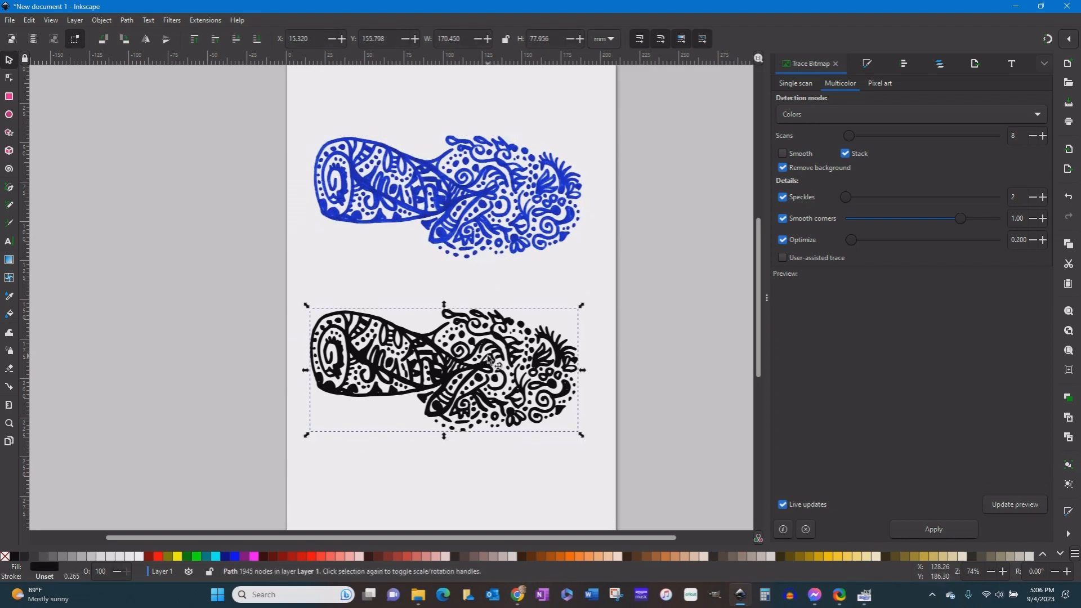
click(542, 274)
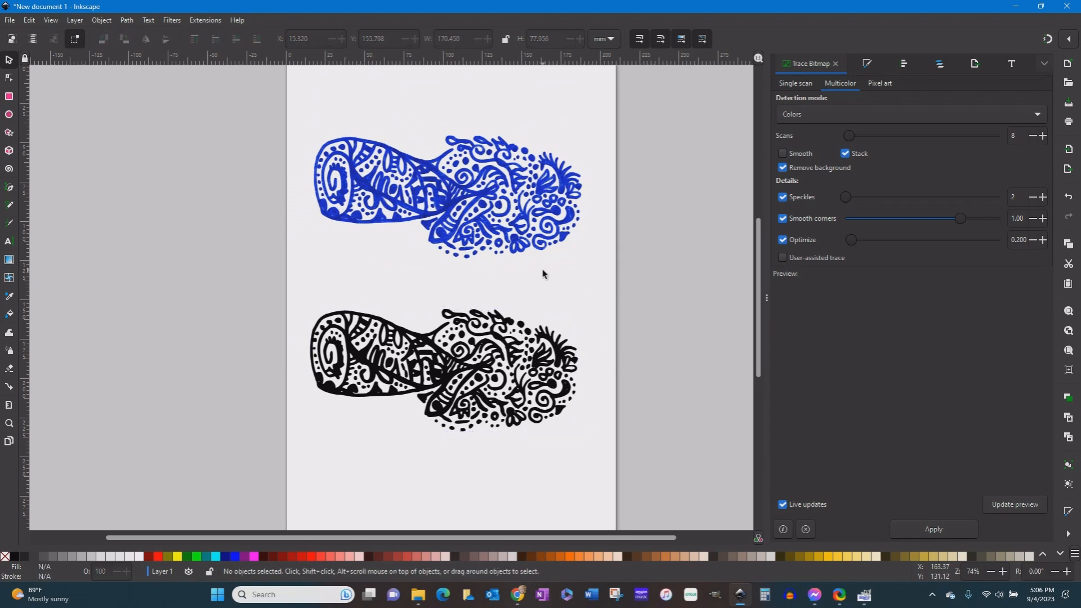
Save the document as Doodle3_source.svg in the Artwork folder under Books > Happy Place
key(ctrl+s)
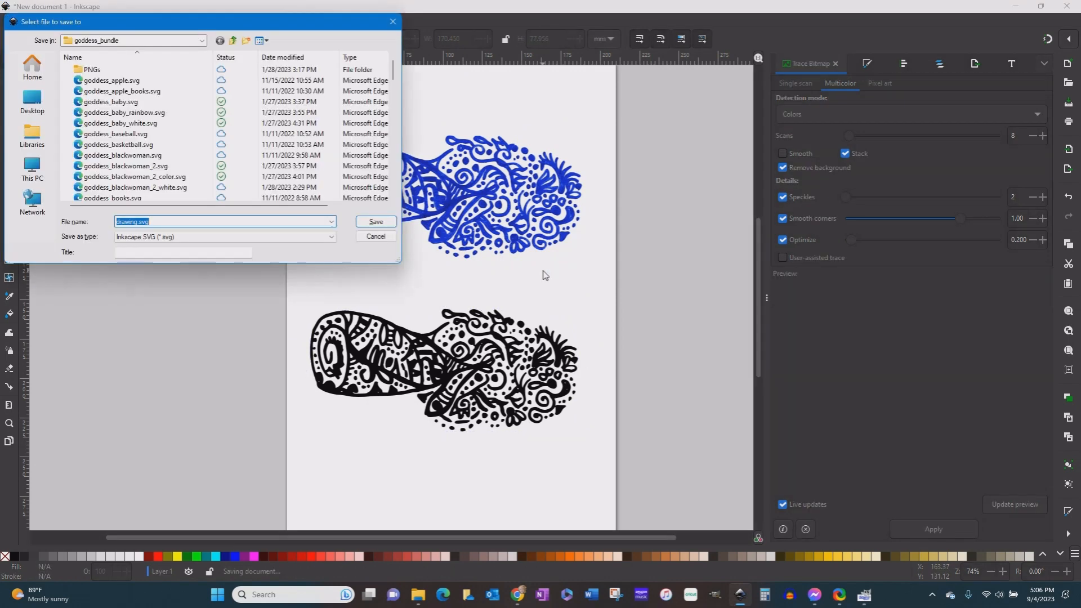
click(234, 41)
click(234, 41)
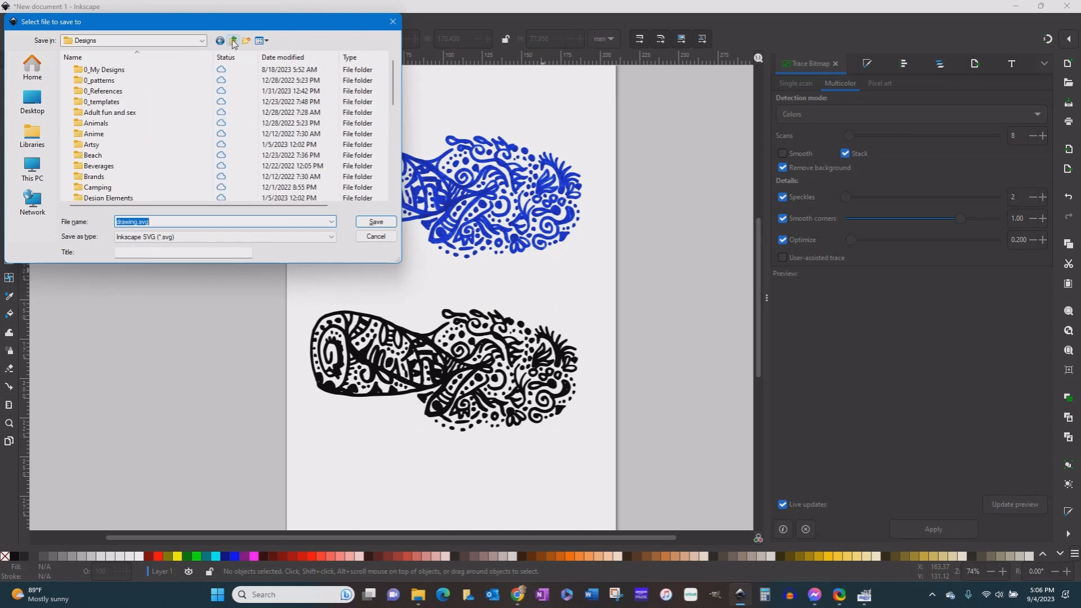
click(234, 42)
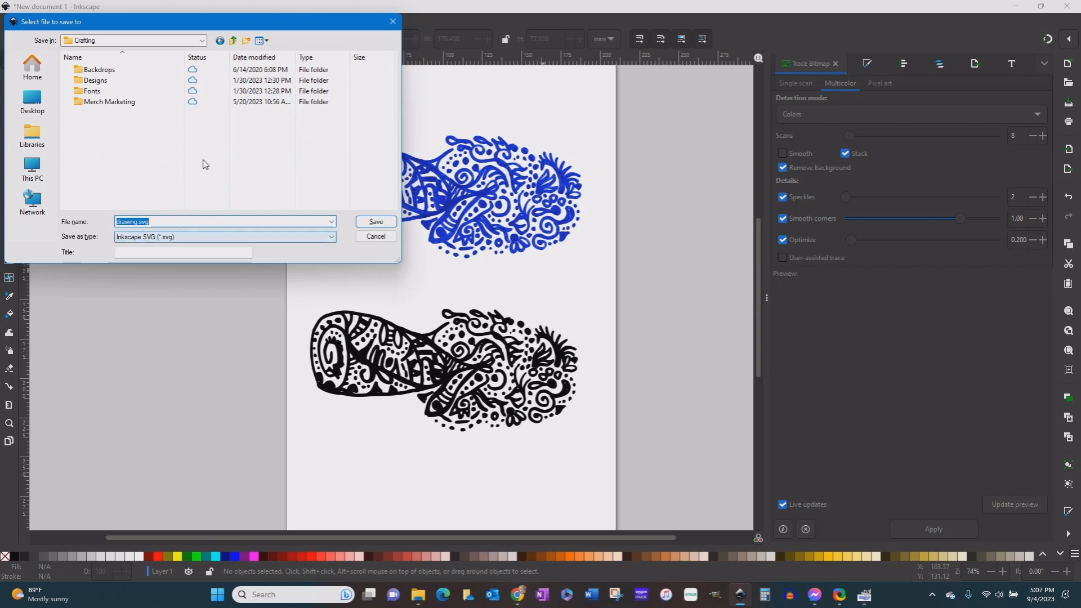
click(234, 42)
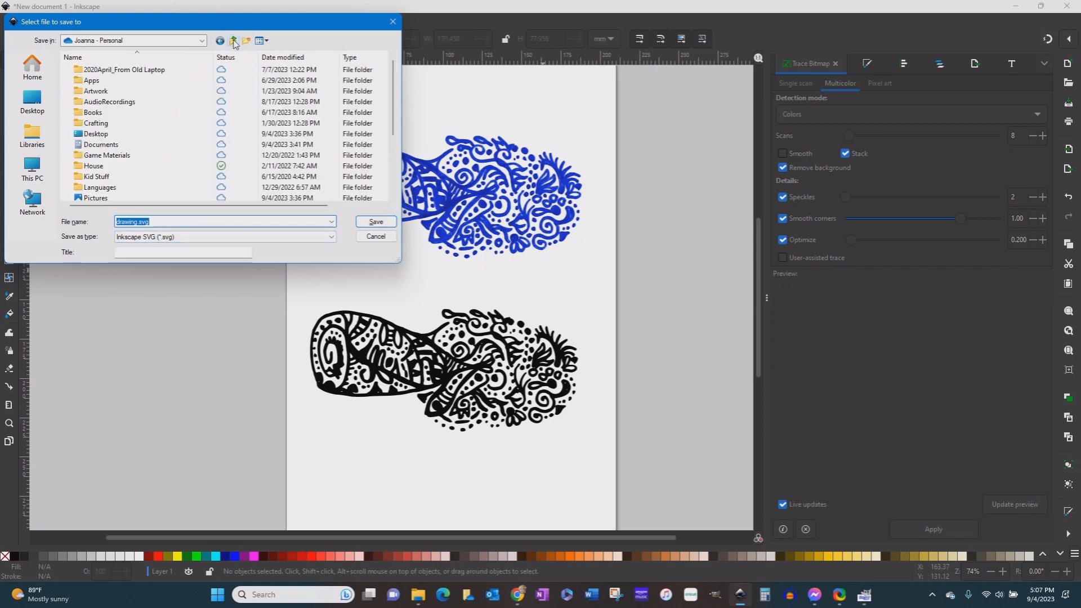
double_click(109, 114)
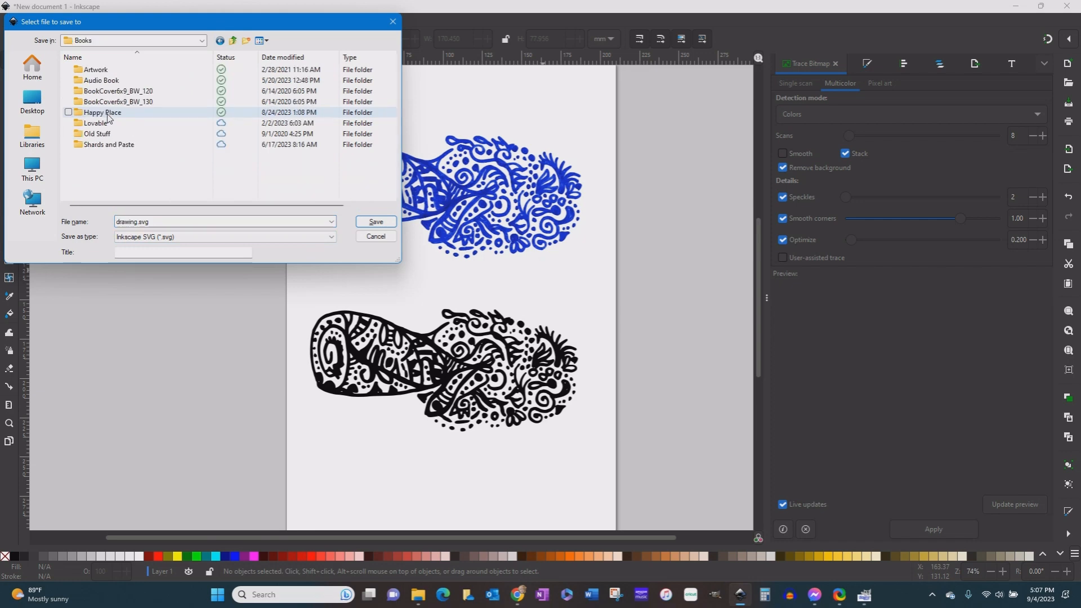
double_click(108, 116)
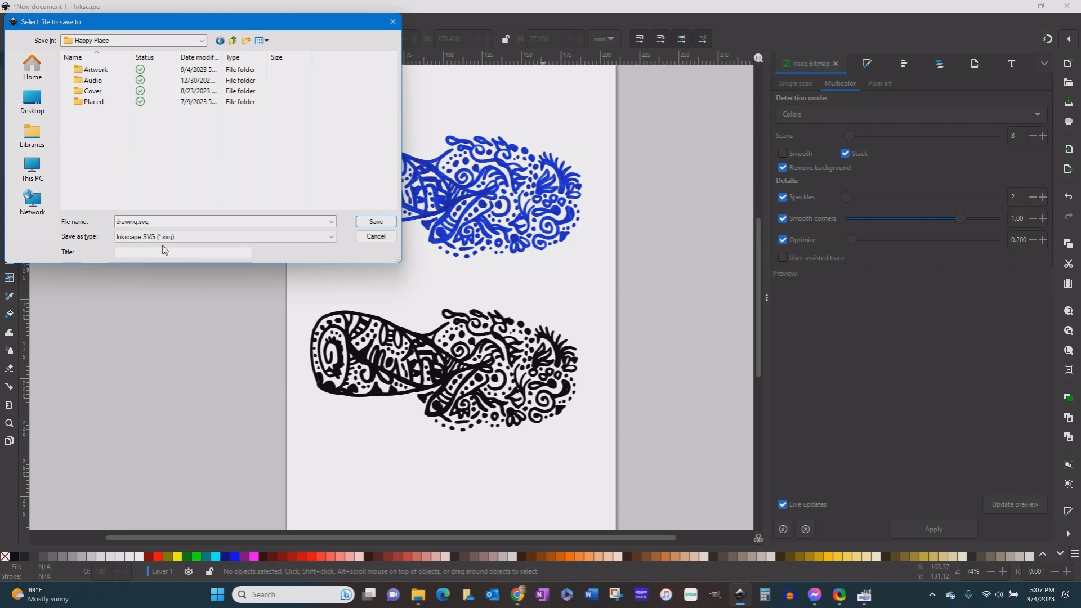
click(94, 71)
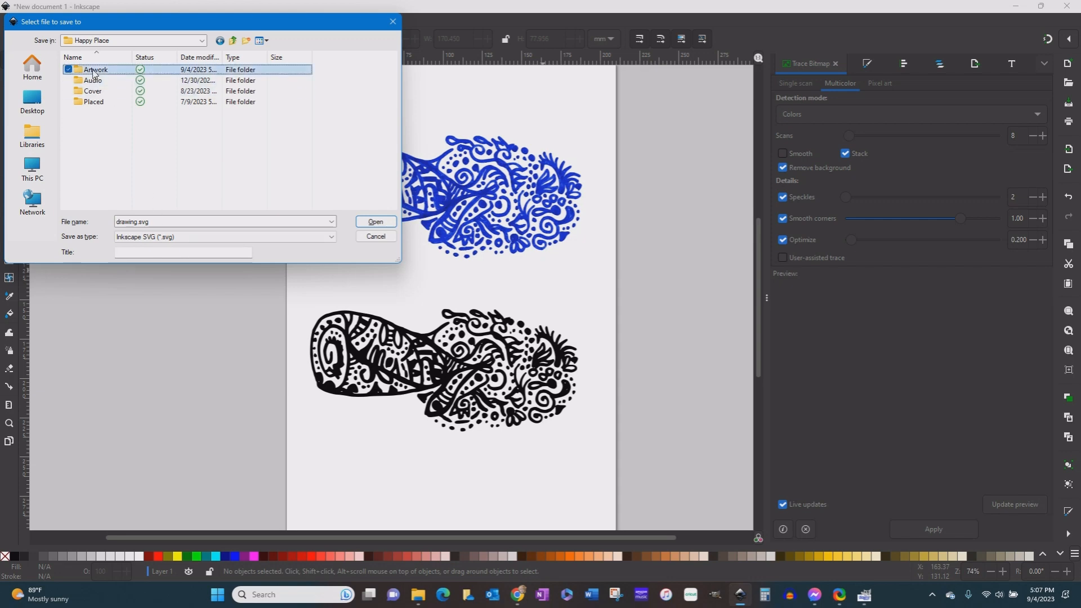
double_click(93, 71)
double_click(136, 222)
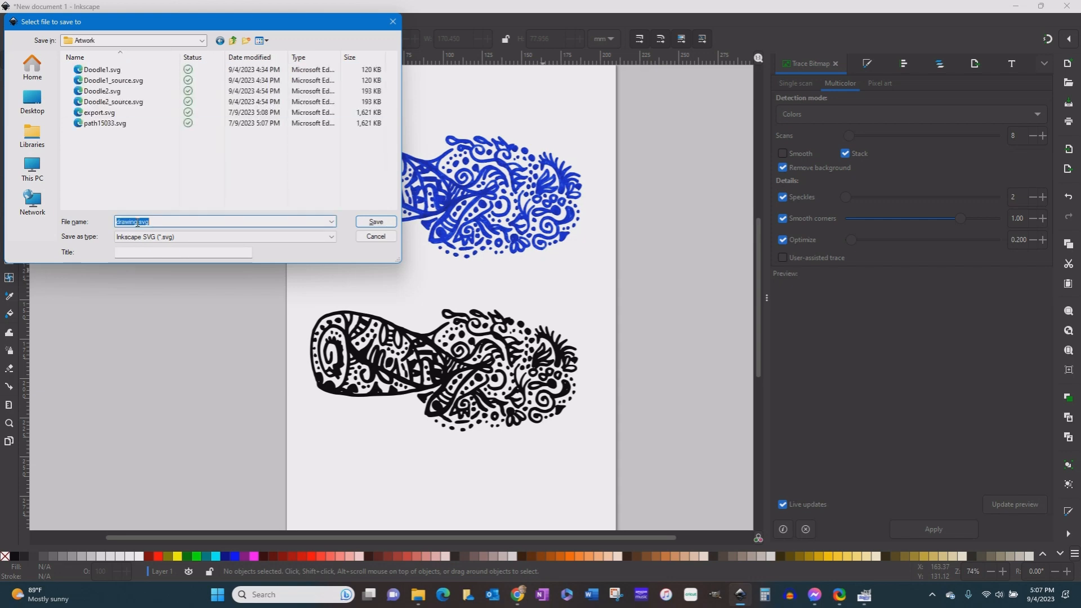
click(137, 223)
drag(137, 223, 111, 219)
text(Doodle3_source)
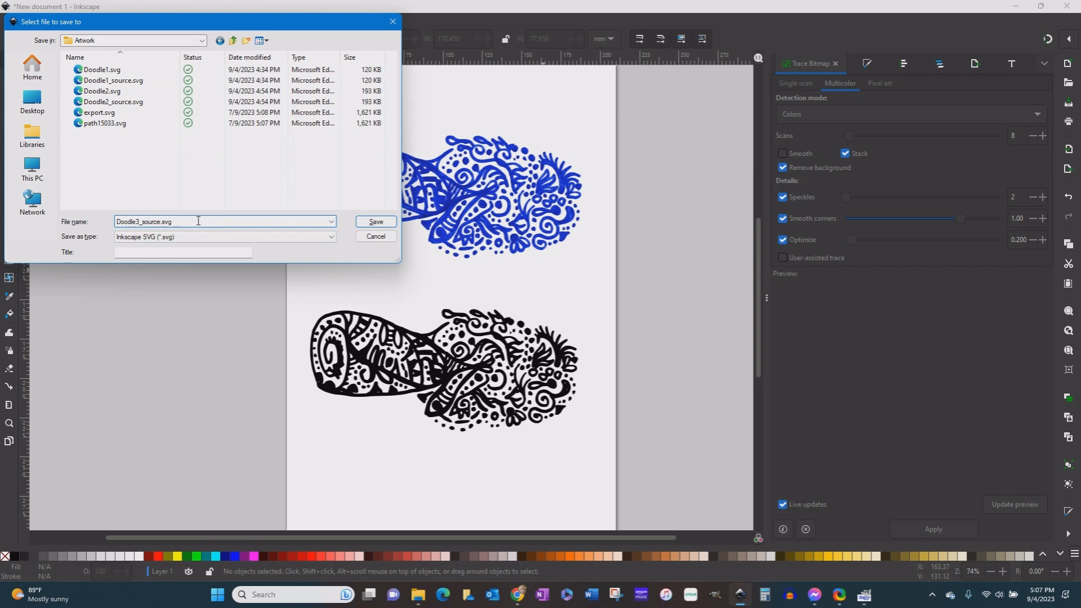
click(377, 223)
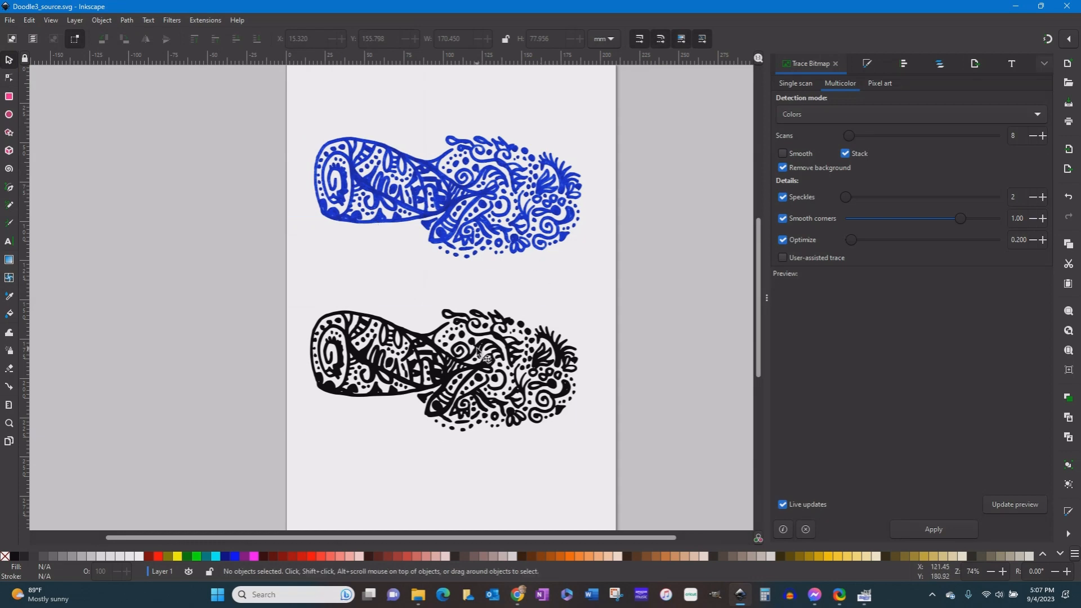
Set up a single-image export of the black trace selection at 300 DPI in Portable Network Graphic format
click(479, 351)
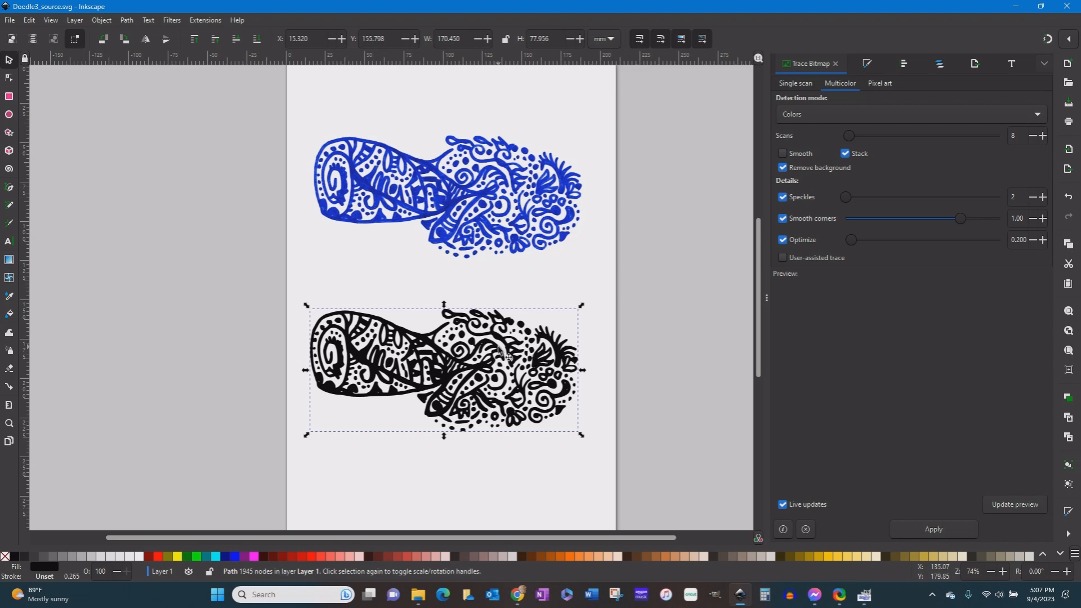
click(976, 64)
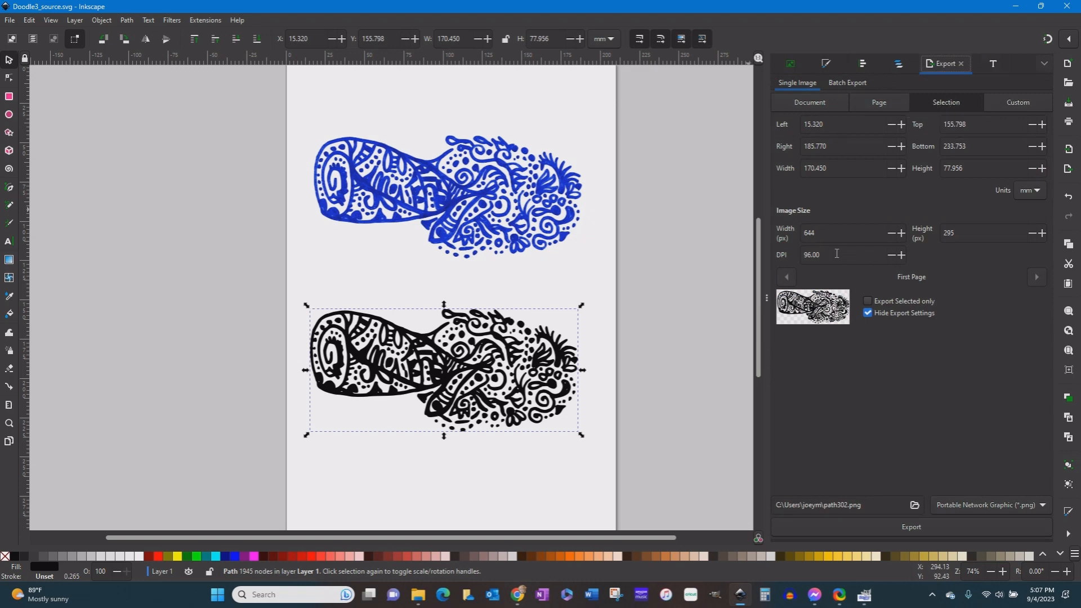
drag(837, 254, 787, 256)
text(300)
click(830, 235)
click(969, 504)
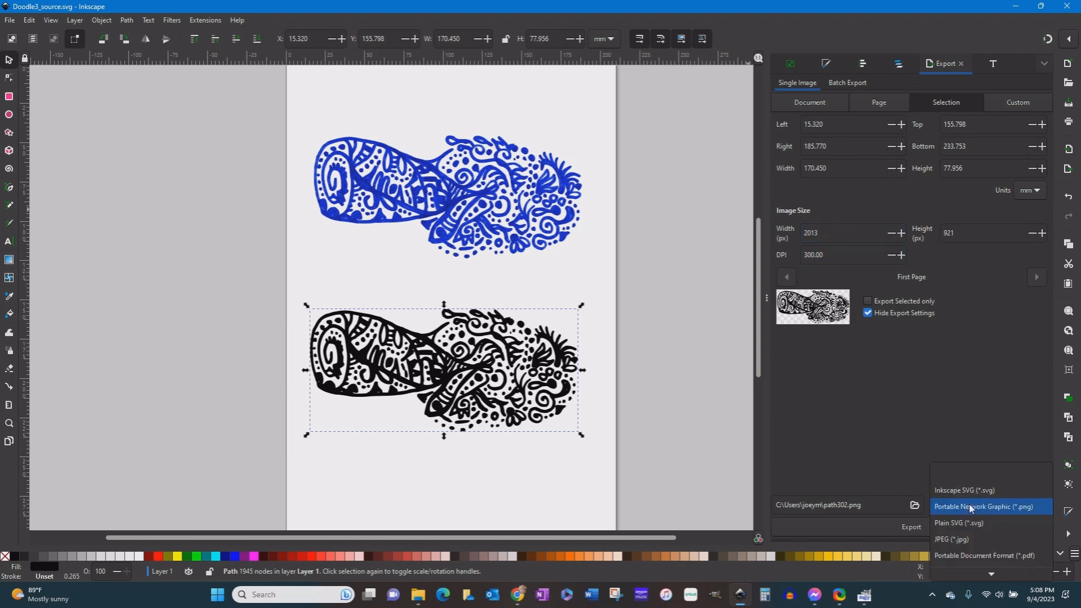
click(915, 508)
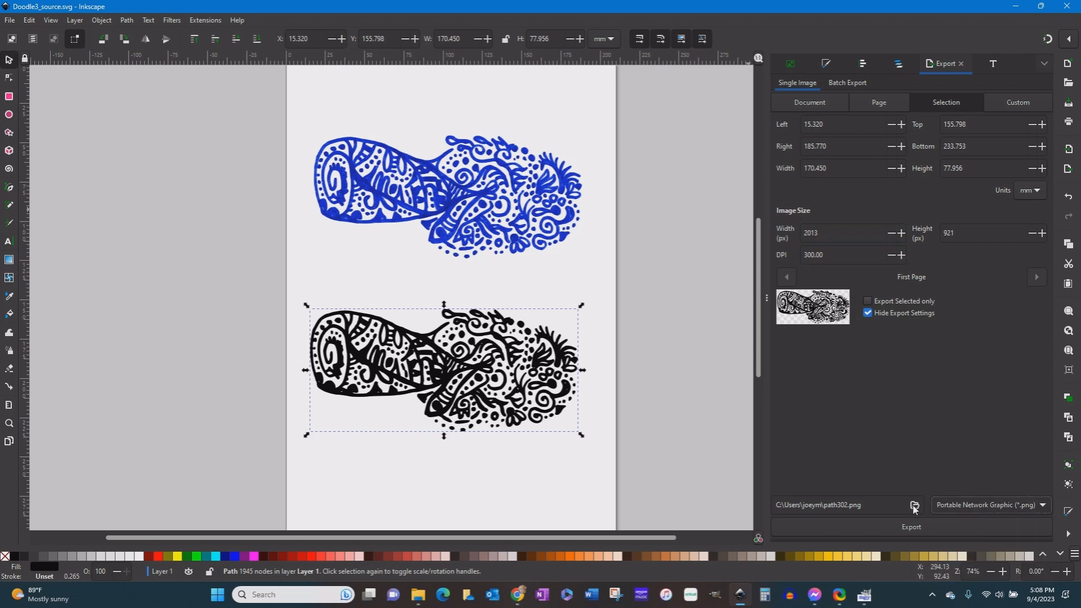
Choose the Artwork folder under Books > Happy Place as the export destination
click(915, 508)
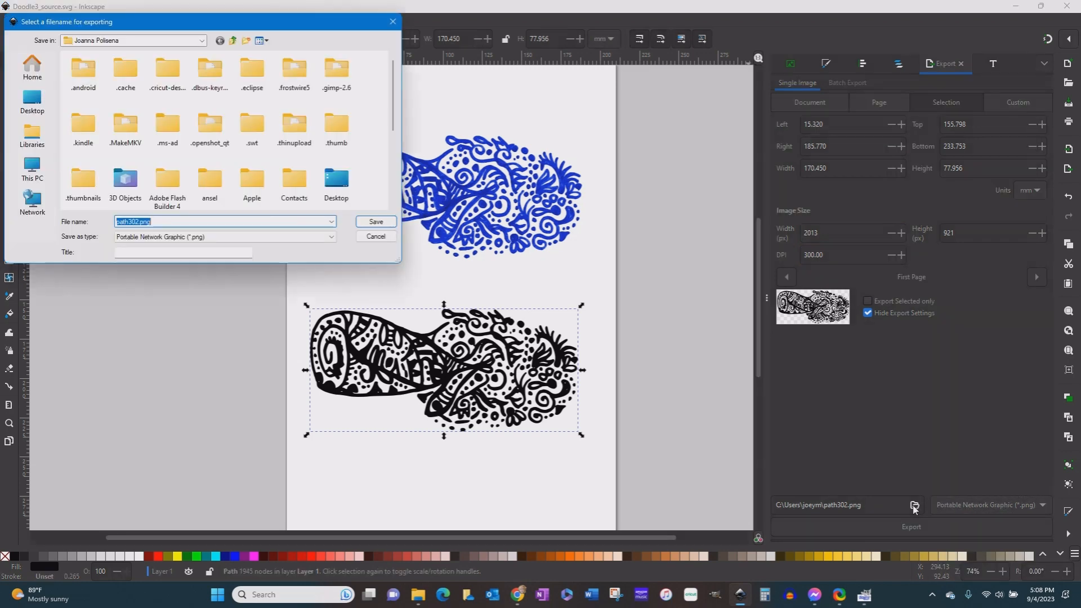
click(202, 41)
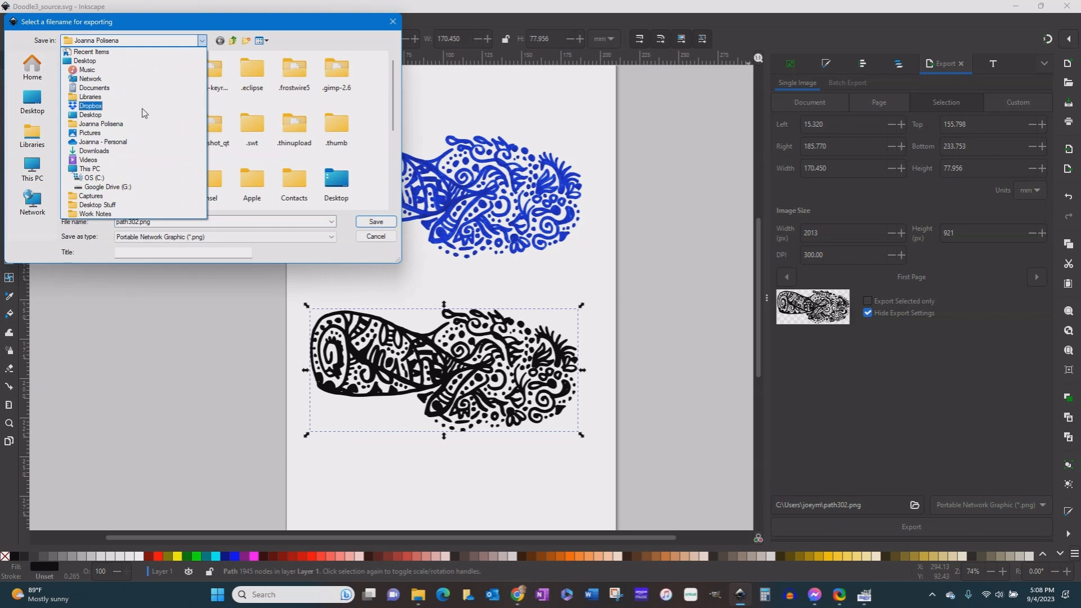
click(133, 142)
double_click(108, 113)
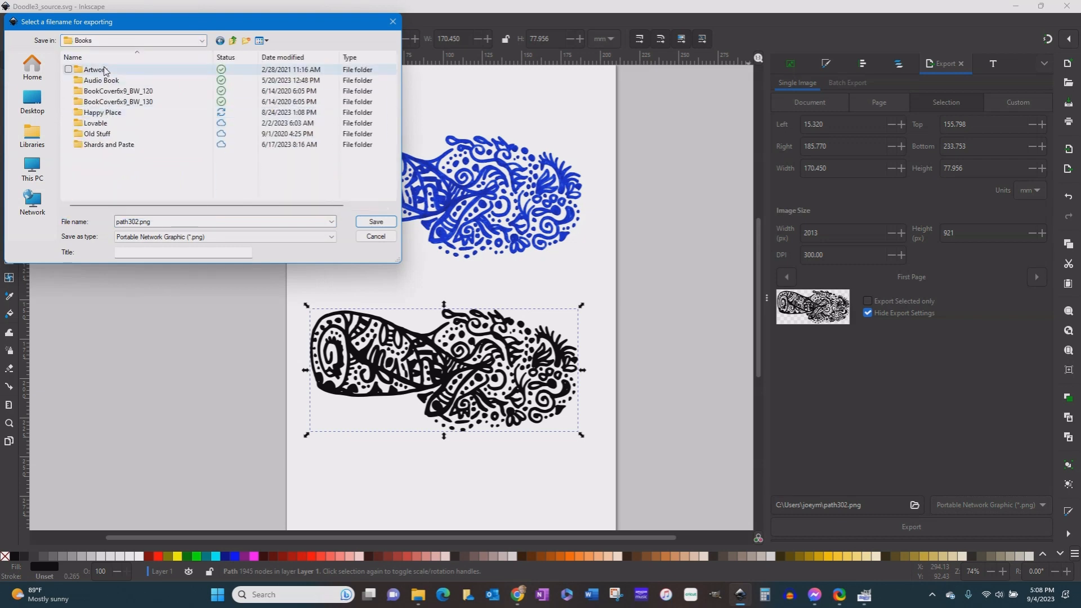
double_click(103, 113)
double_click(93, 70)
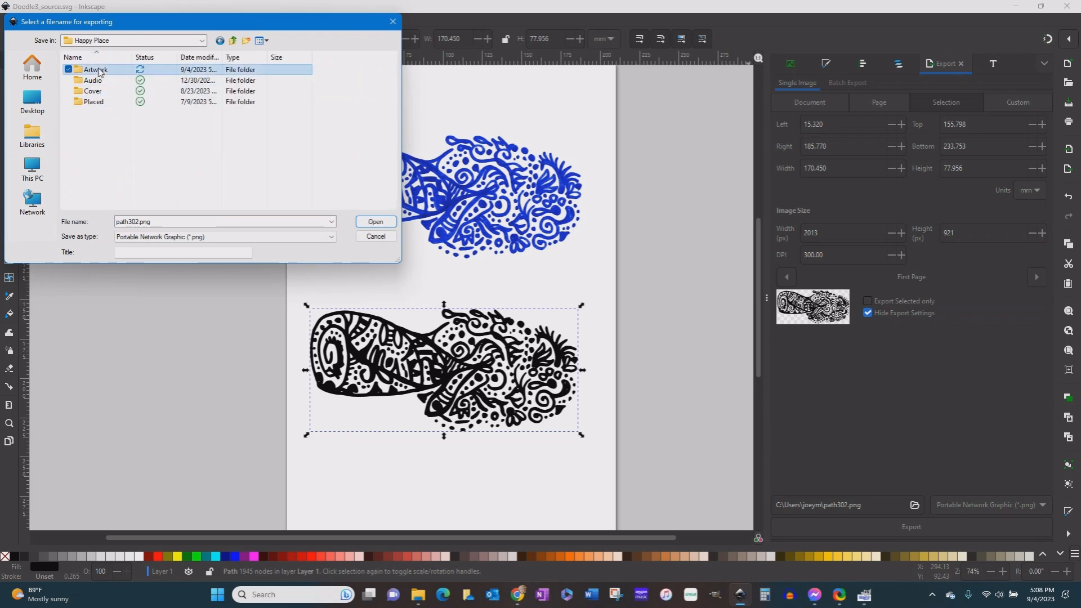
Name the export file Doodle3.png and export the black trace
double_click(138, 221)
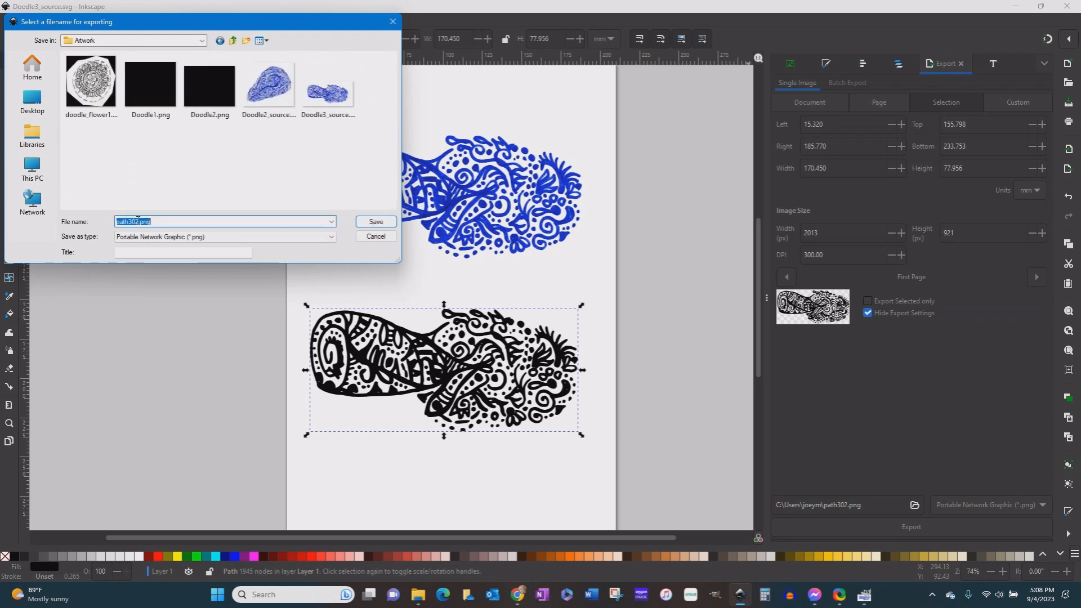
click(138, 220)
drag(138, 221, 114, 220)
text(Doodle3)
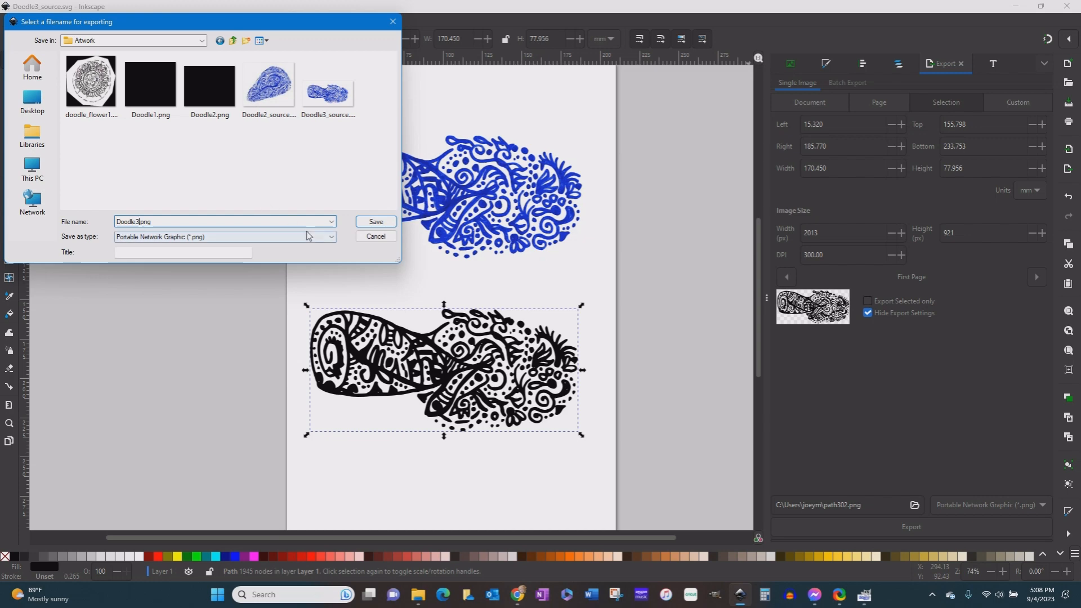
click(375, 222)
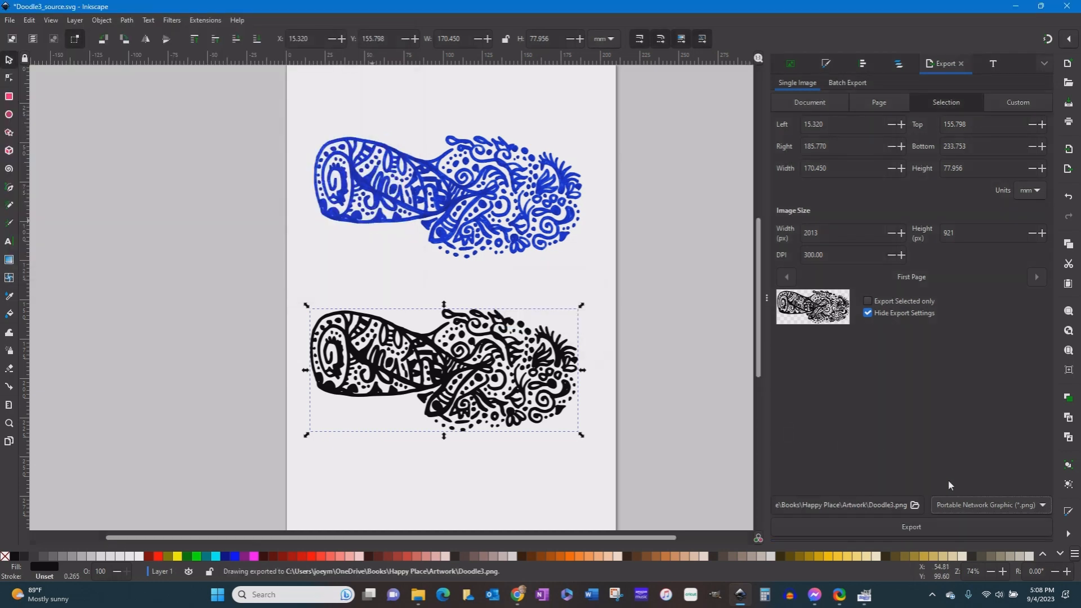
Export the black trace as the Plain SVG file Doodle3.svg and save the source document
click(954, 505)
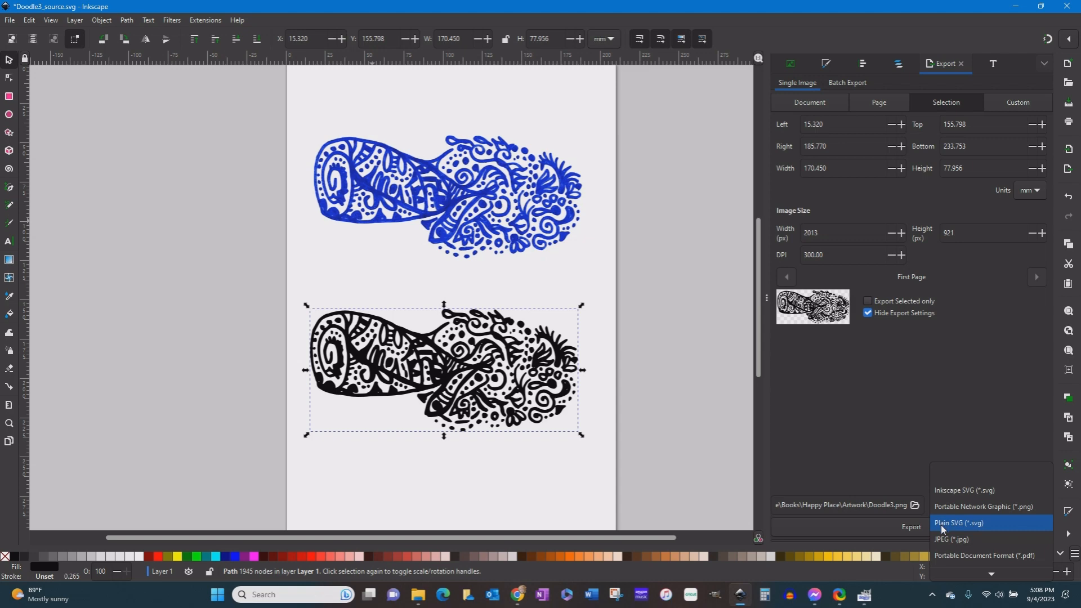
click(955, 524)
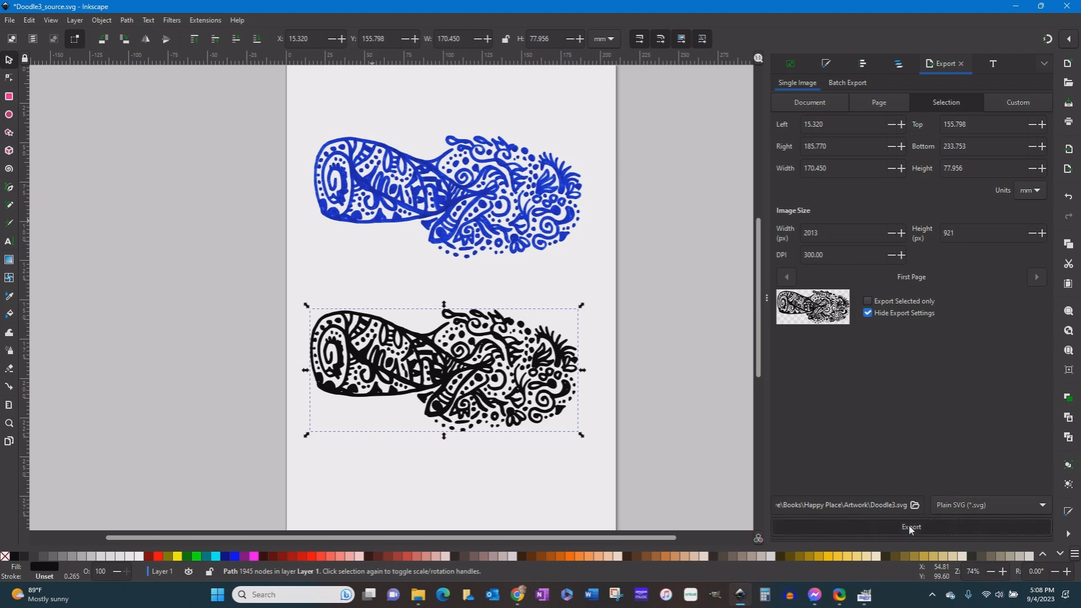
click(911, 528)
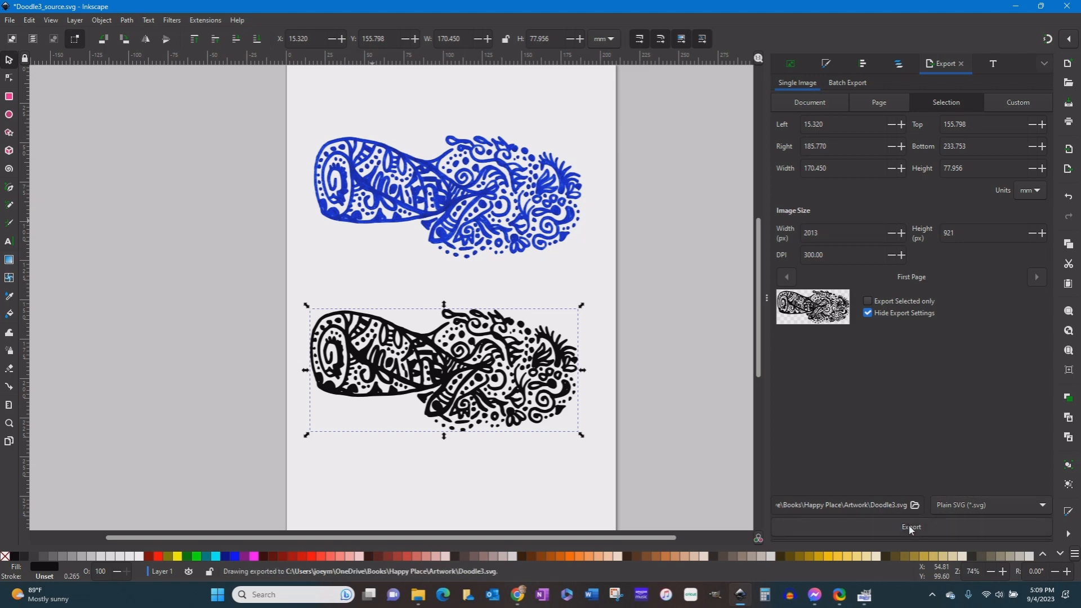
key(ctrl+s)
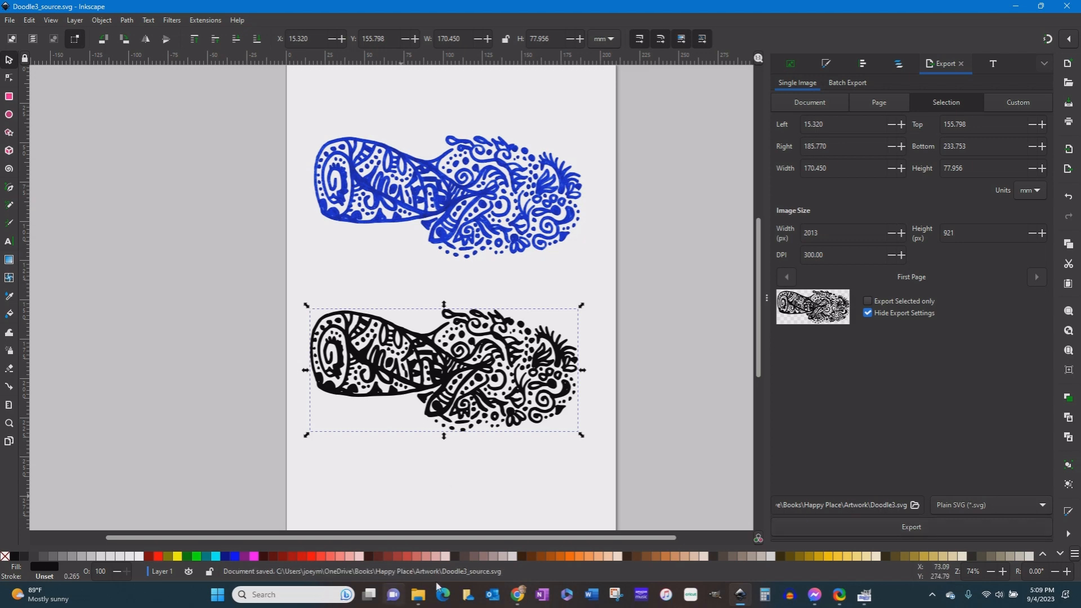
Switch to File Explorer to examine the Doodle3 source and exported PNG and SVG files in the Artwork folder, and return to Inkscape
mouse_move(425, 597)
click(381, 552)
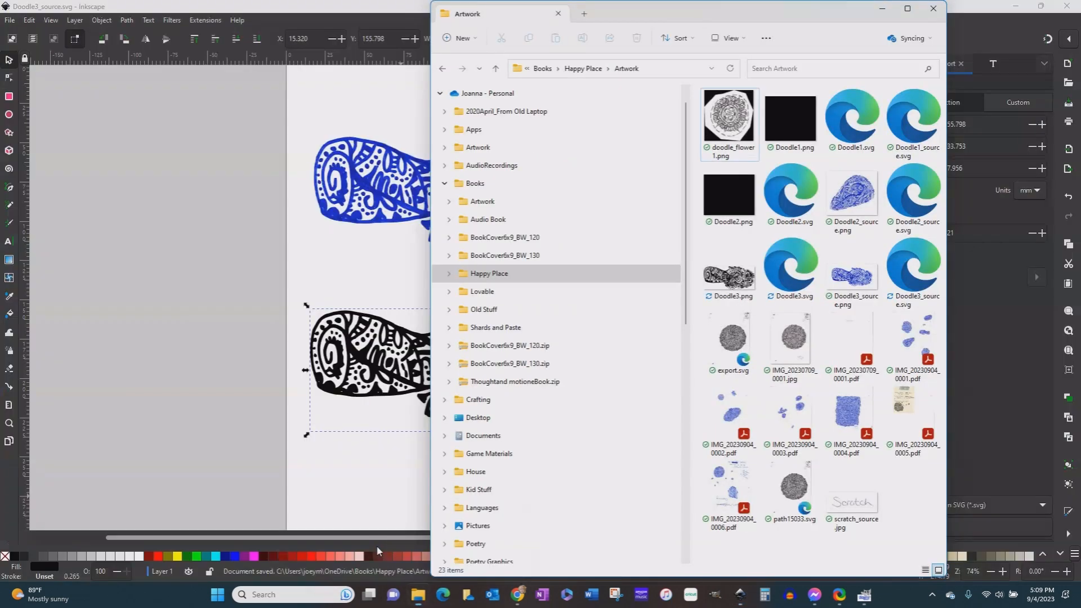
click(859, 281)
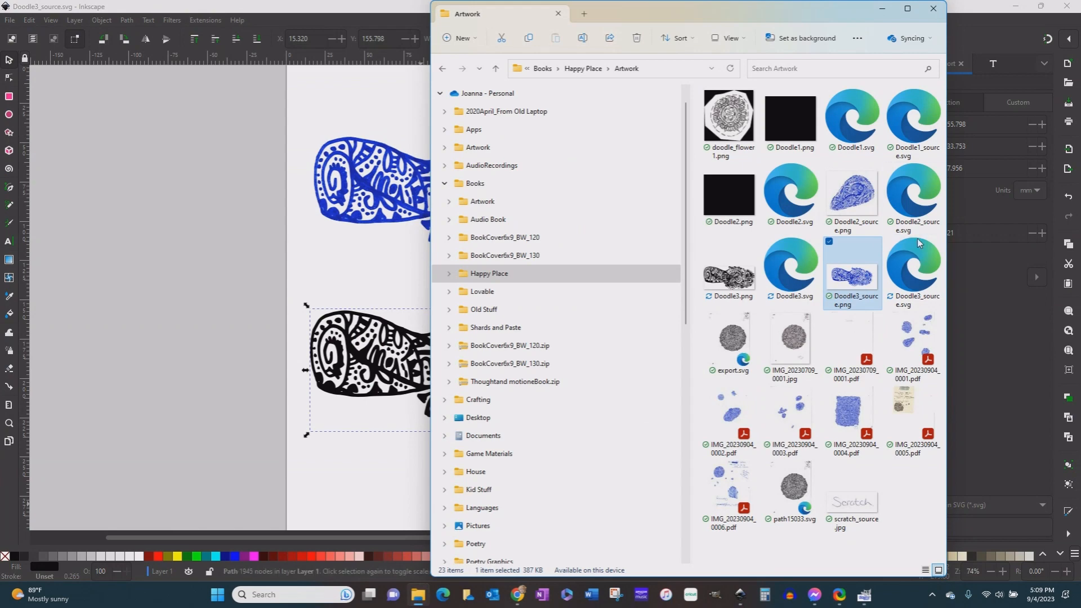
click(925, 276)
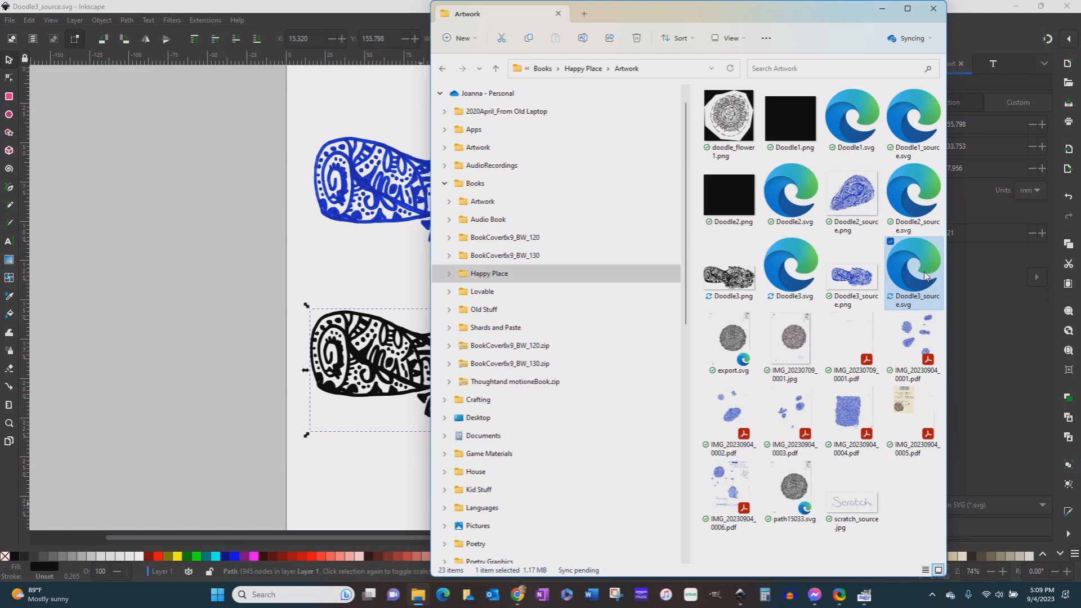
click(787, 272)
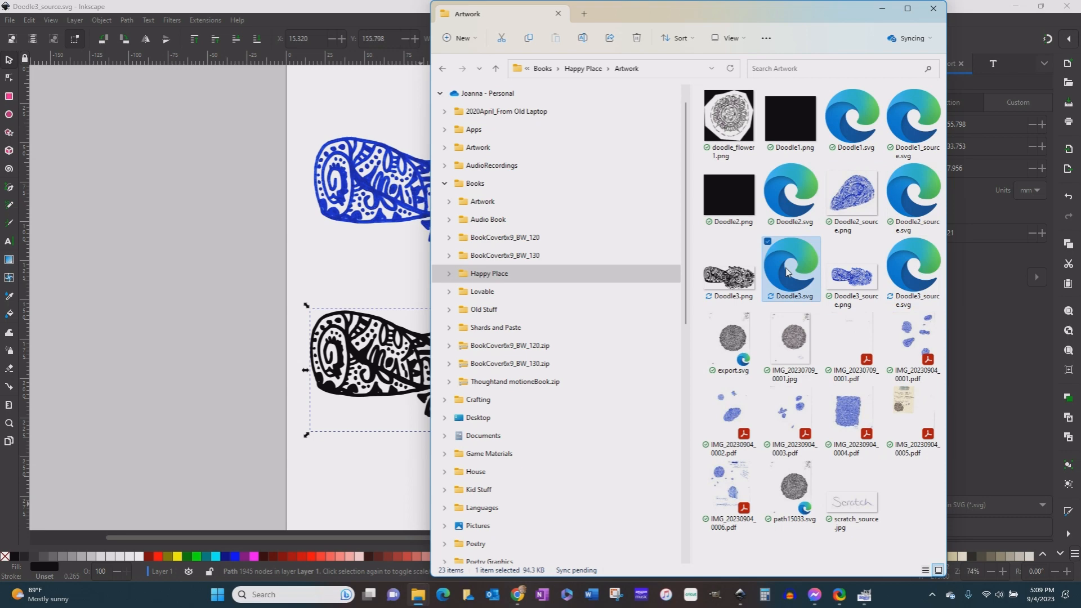
click(724, 281)
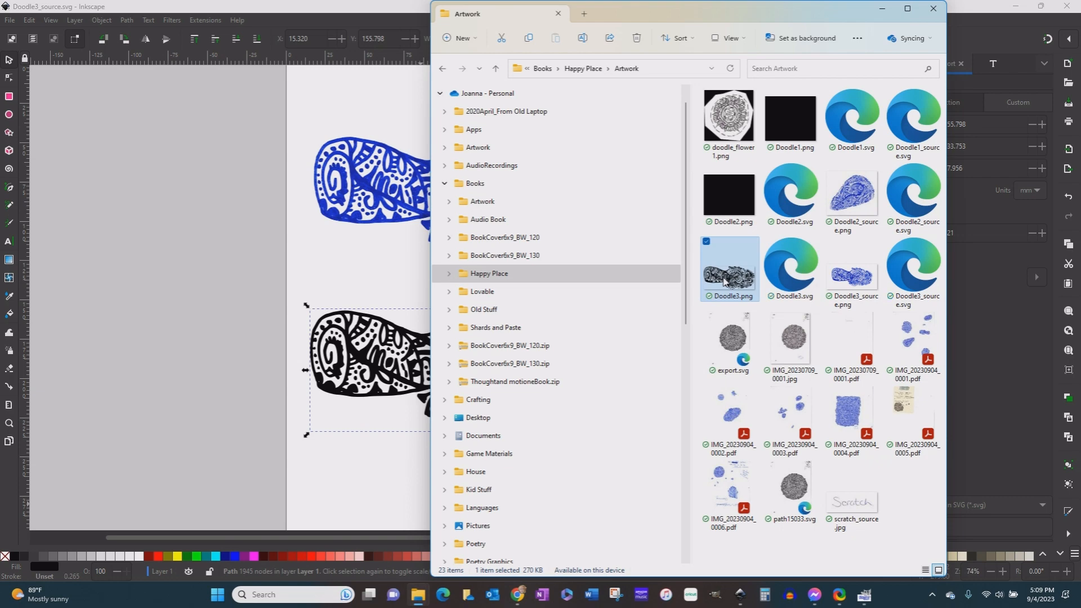
click(787, 269)
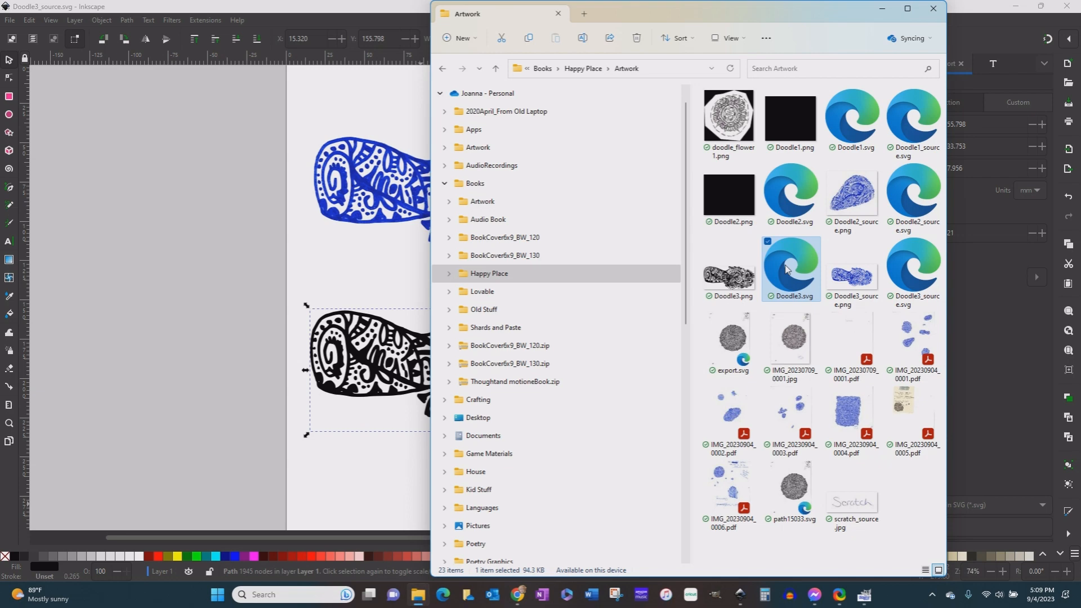
click(733, 282)
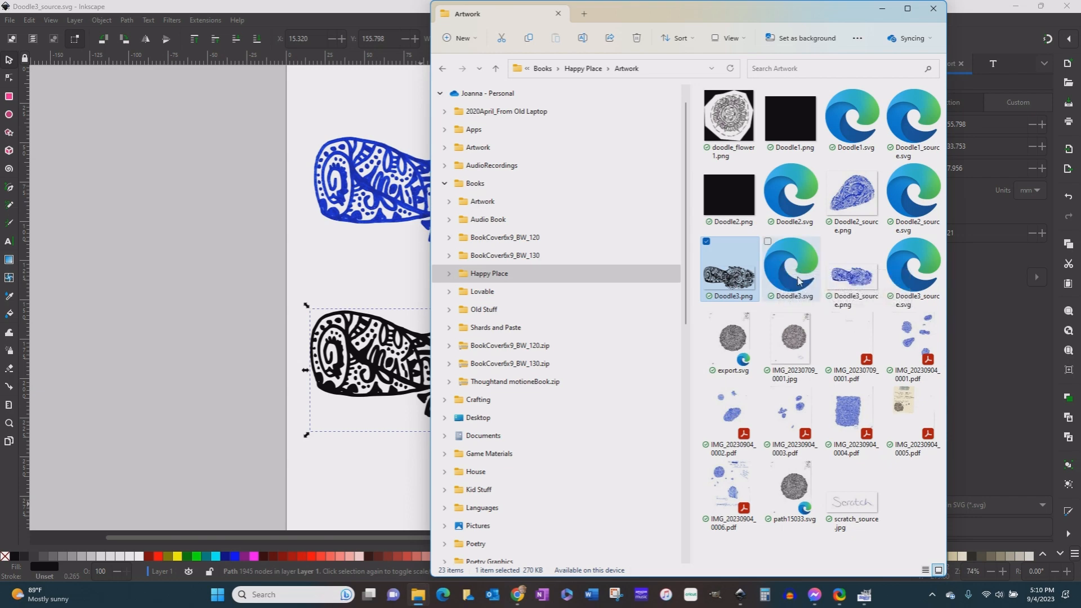
click(800, 281)
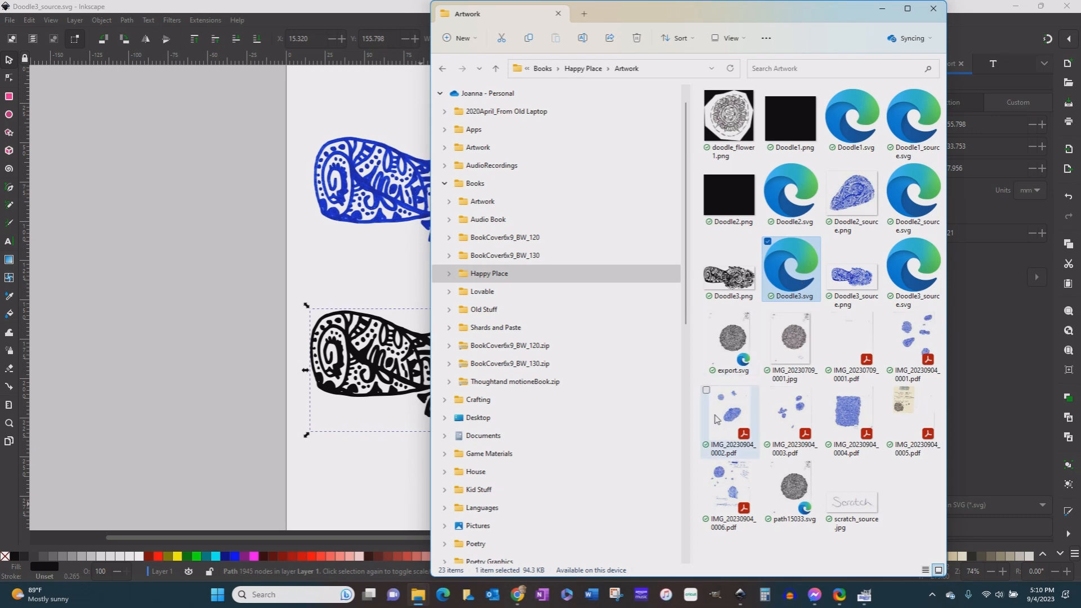
click(864, 594)
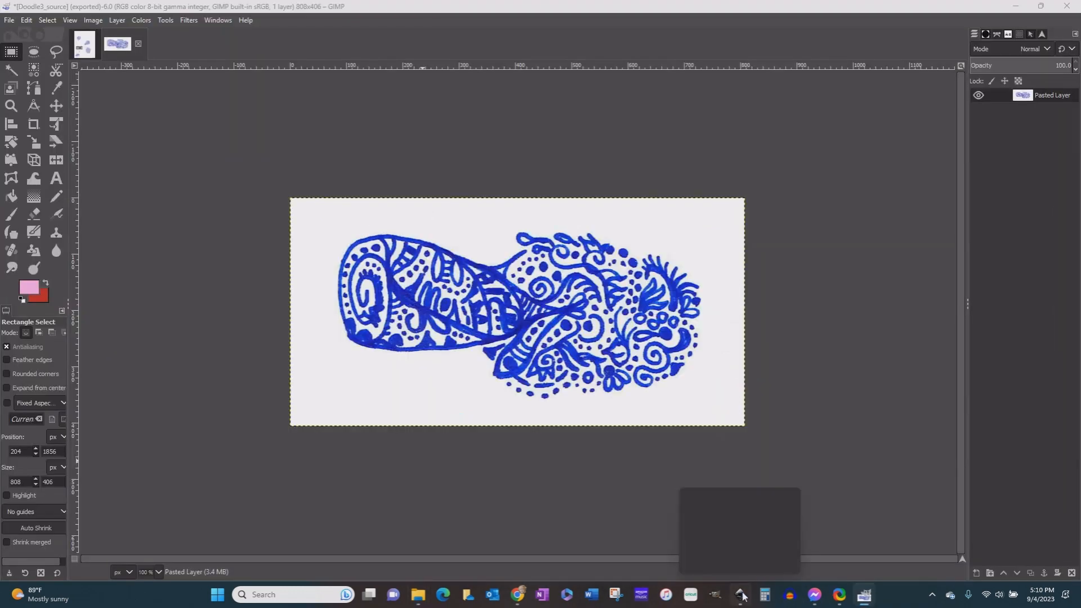
click(742, 595)
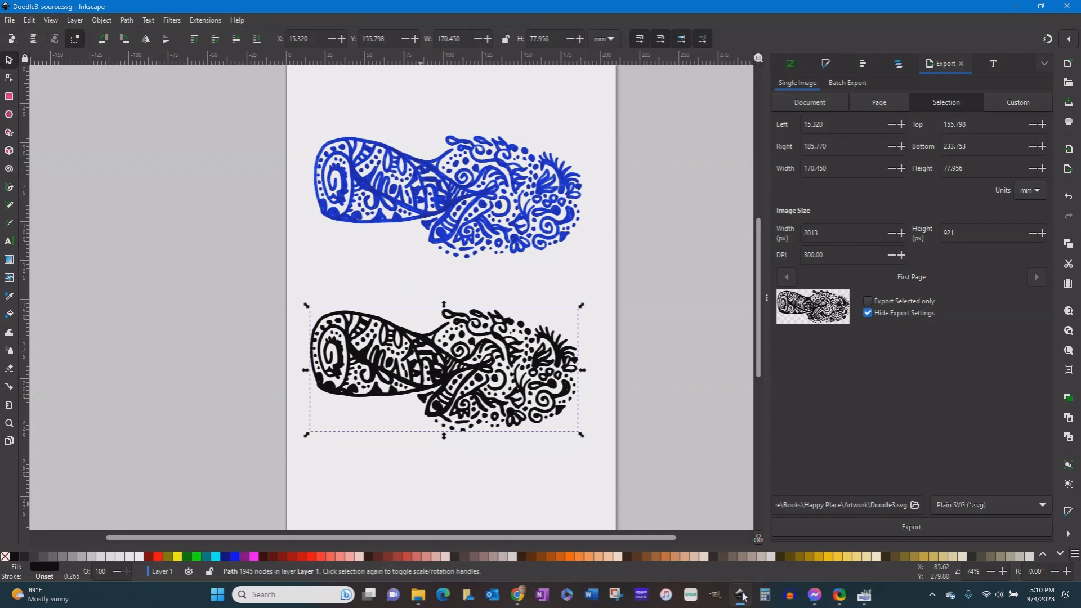